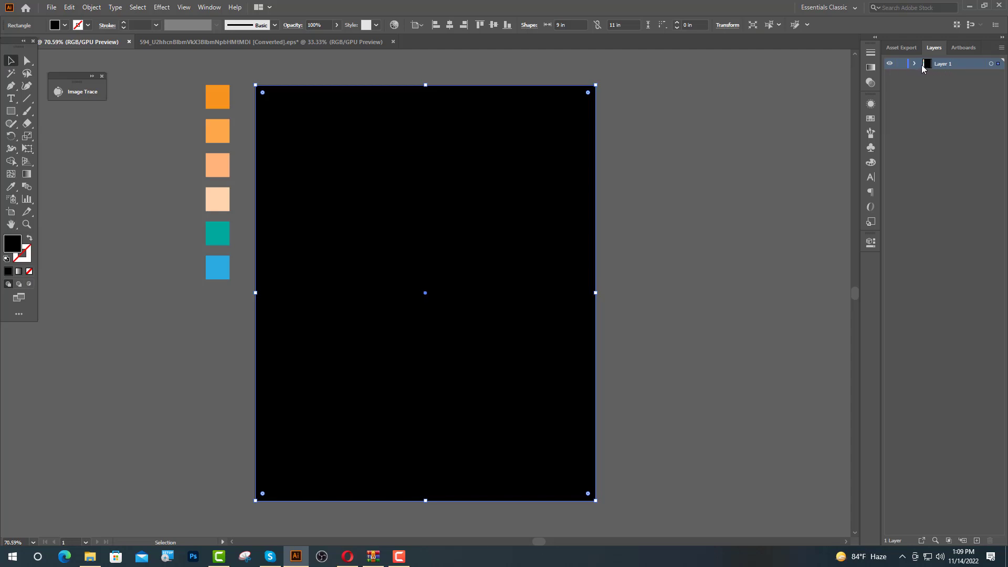
Step: Lock the black background rectangle and add a locked pair of vertical guides about 5.6 in apart, centred on the artboard
left_click(914, 64)
left_click(151, 280)
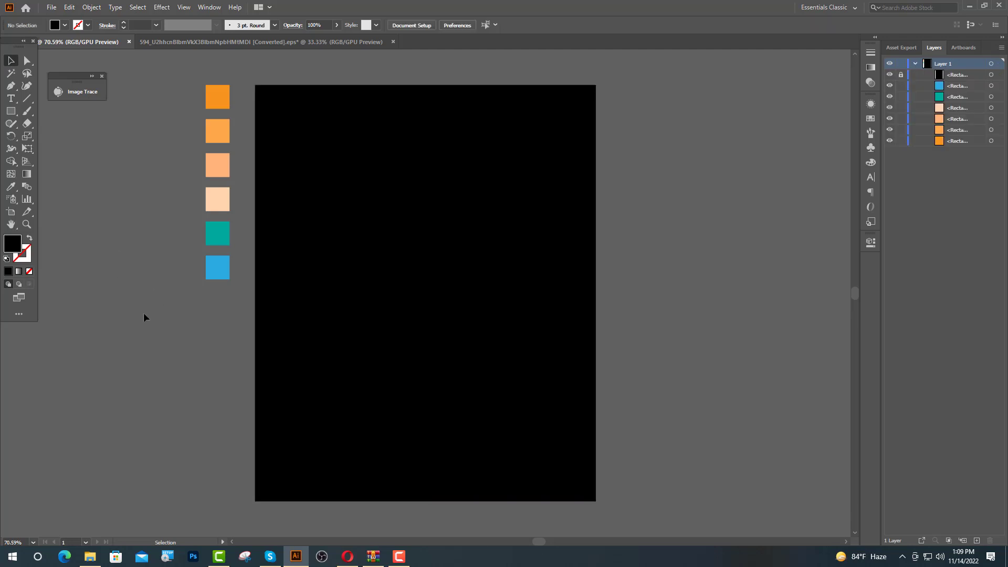
key("ctrl+r")
left_click_drag(6, 385, 527, 426)
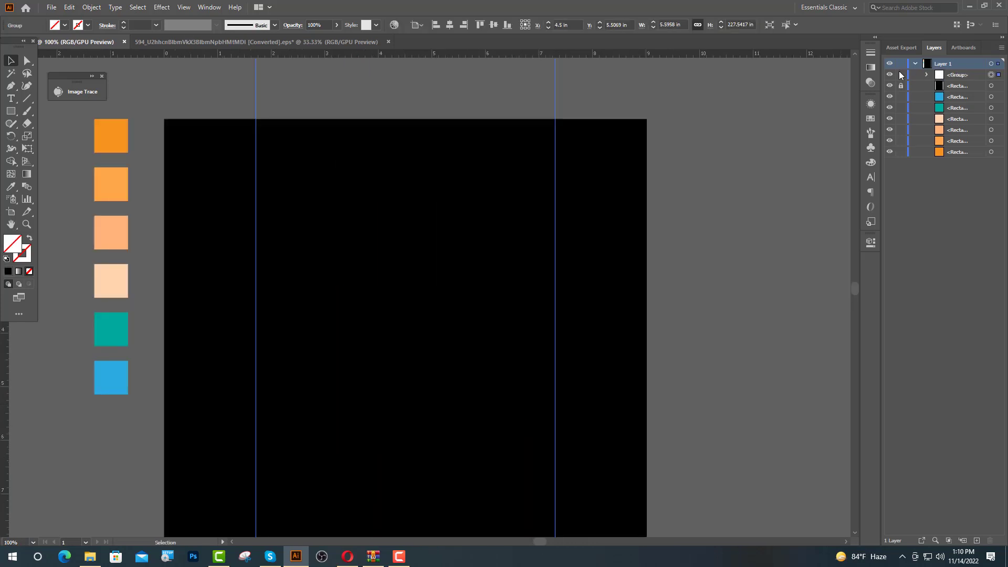
left_click(900, 75)
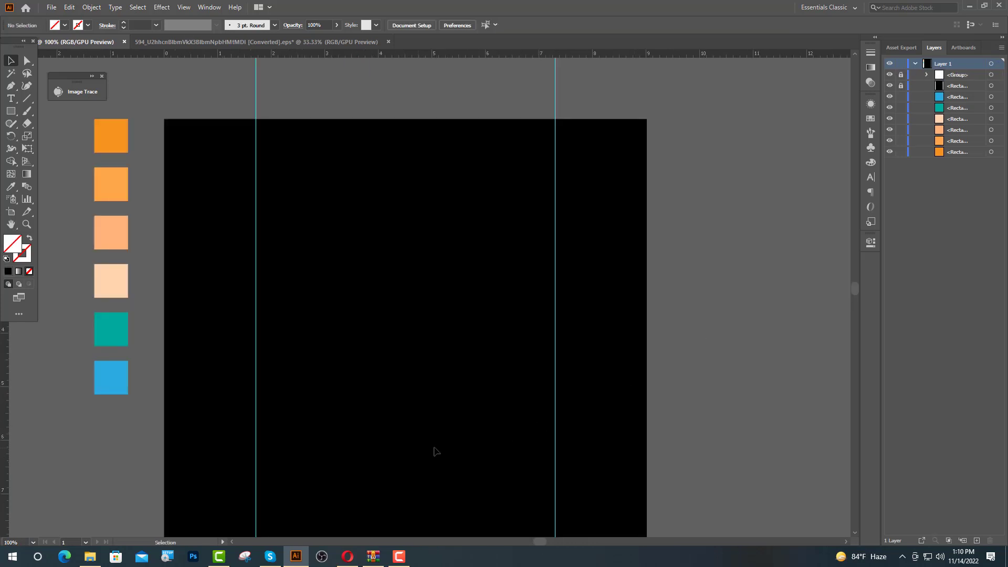
Step: Add the text "I BECOME A" between the guides in Abstract Groovy 80 pt, filled with the lightest peach swatch colour
left_click(18, 103)
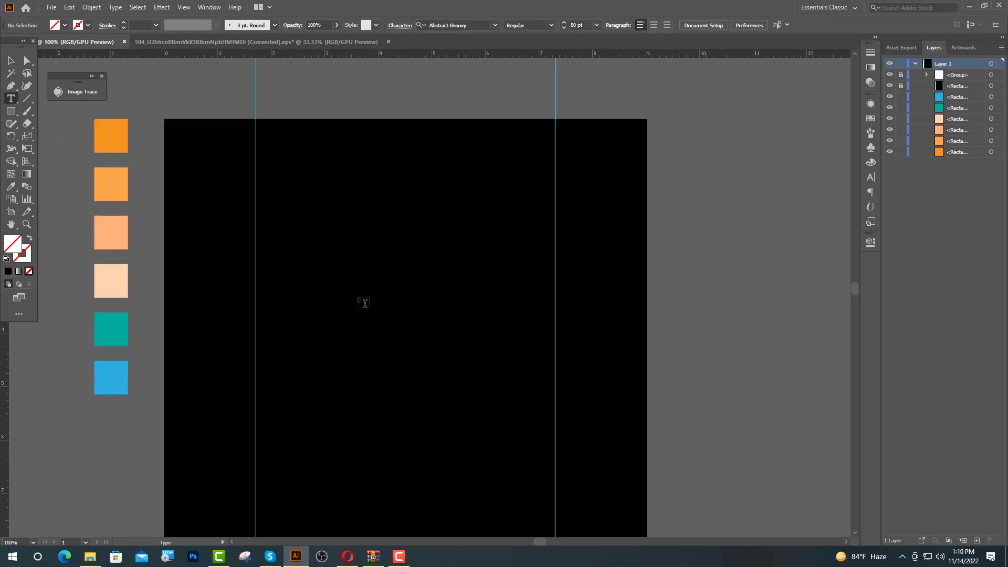
left_click(280, 265)
left_click(11, 187)
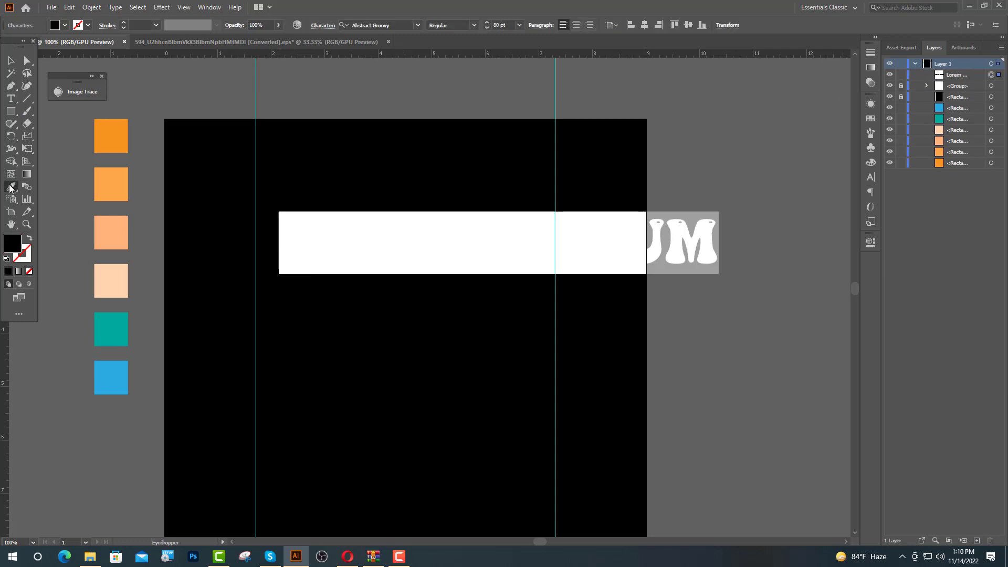
left_click(105, 279)
scroll(588, 228, "up", 2)
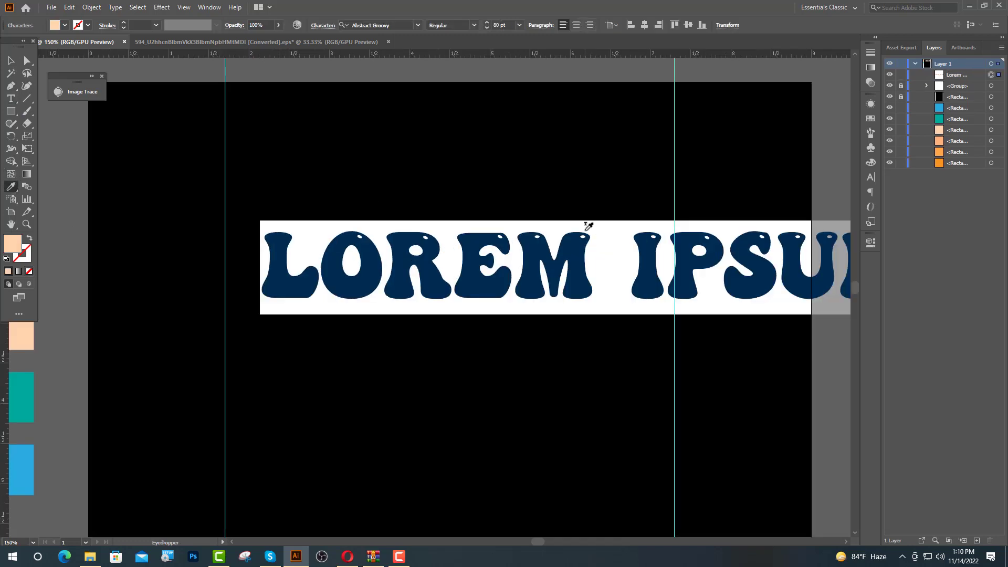
type("I")
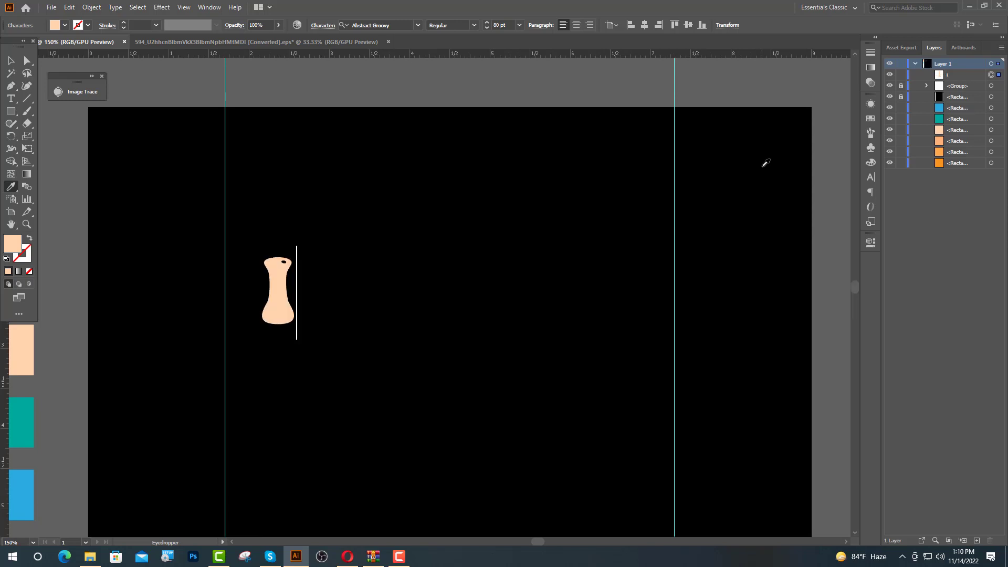
type(" B")
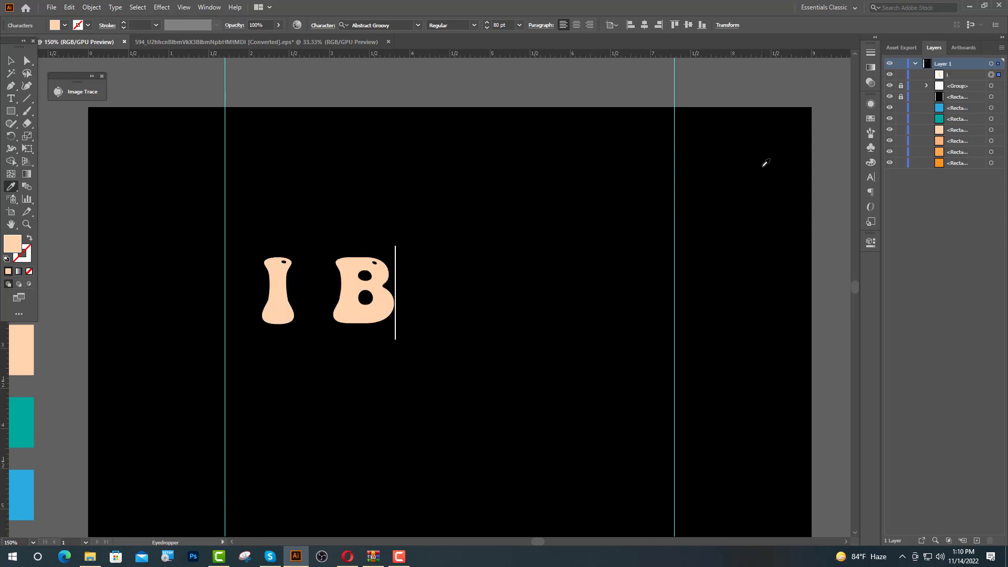
type("ECOME ")
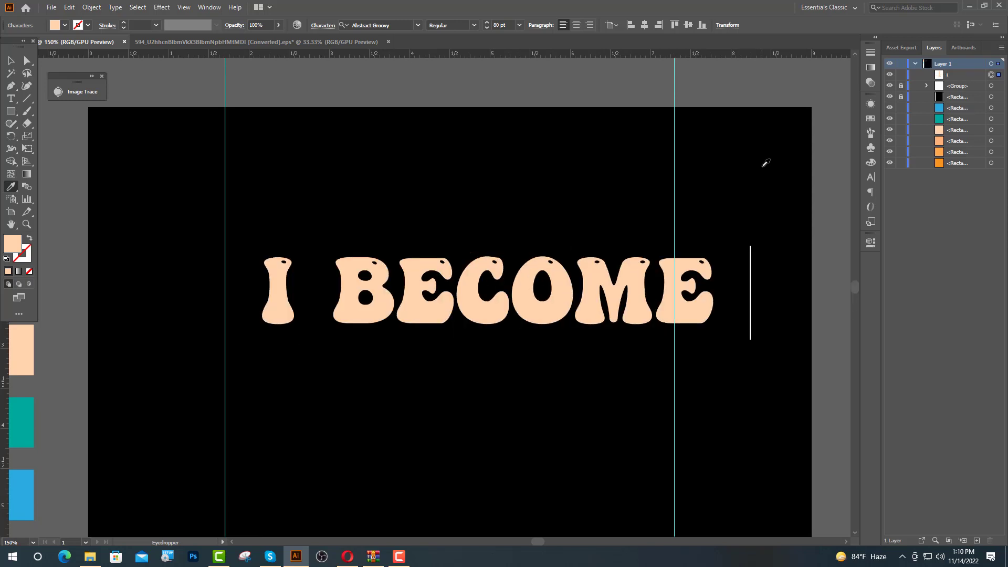
type("A")
key("Escape")
Step: Move the "I BECOME A" text toward the left guide and convert it to outlines
left_click_drag(518, 308, 472, 297)
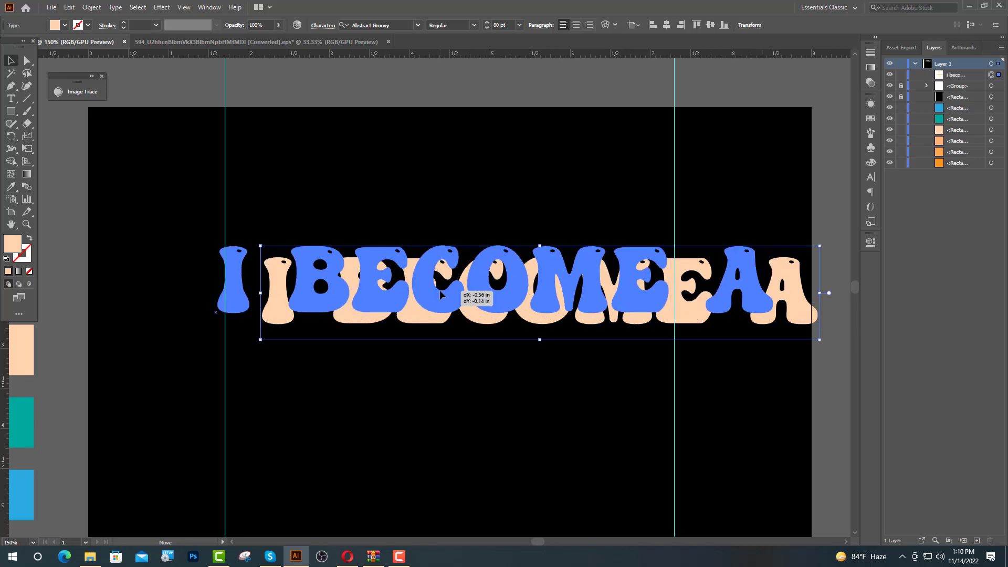
right_click(443, 297)
left_click(490, 369)
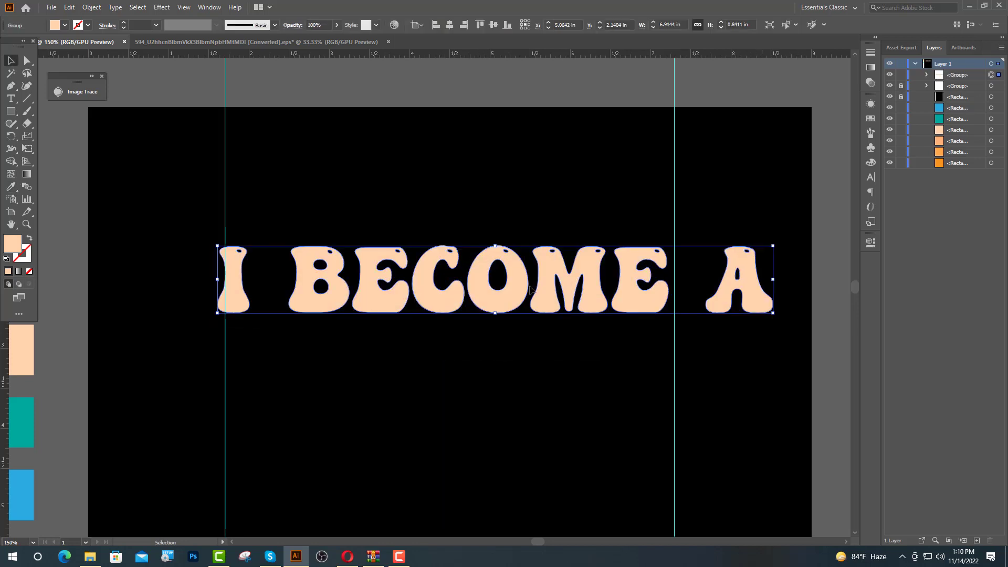
Step: Align the outlined "I BECOME A" with the left guide and scale it proportionally to about 5.6 in wide to meet the right guide
left_click_drag(311, 289, 314, 298)
scroll(229, 337, "up", 7)
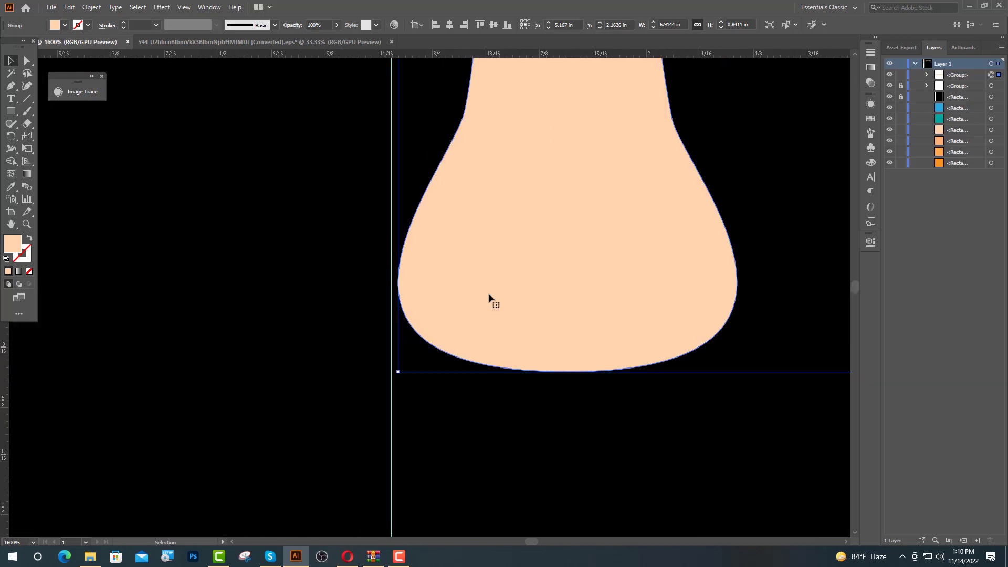
left_click_drag(489, 297, 481, 300)
scroll(227, 294, "down", 8)
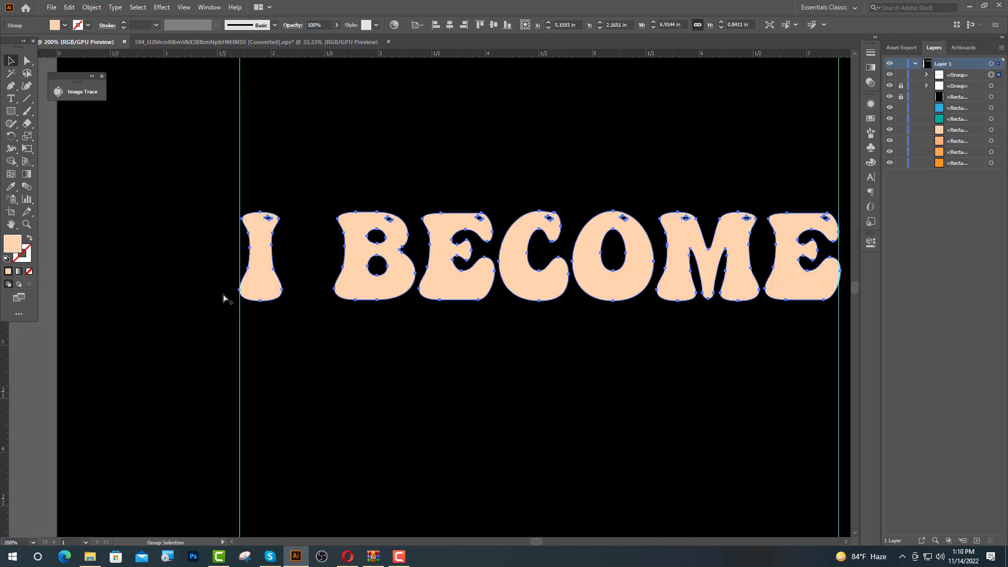
left_click_drag(608, 276, 537, 276)
scroll(537, 277, "up", 5)
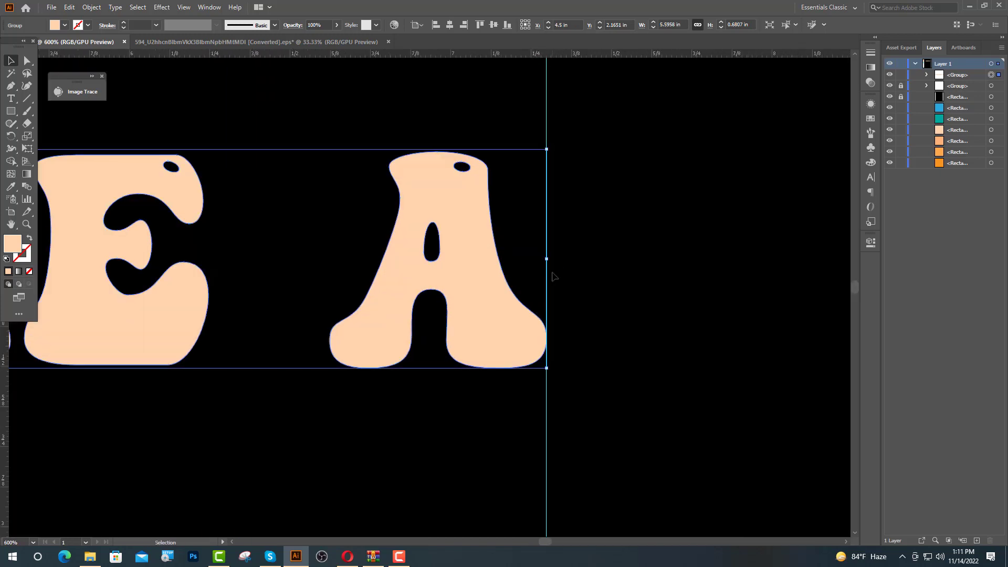
scroll(562, 267, "down", 5)
left_click(590, 263)
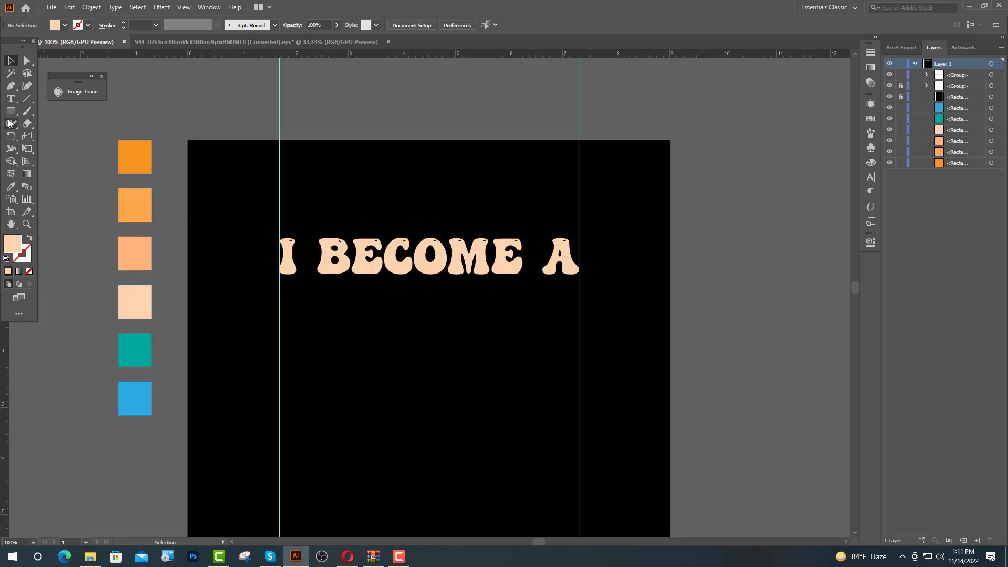
Step: Add the text "TEACHER" under the first line, starting at the left guide, filled with the third swatch's darker peach colour
left_click(11, 99)
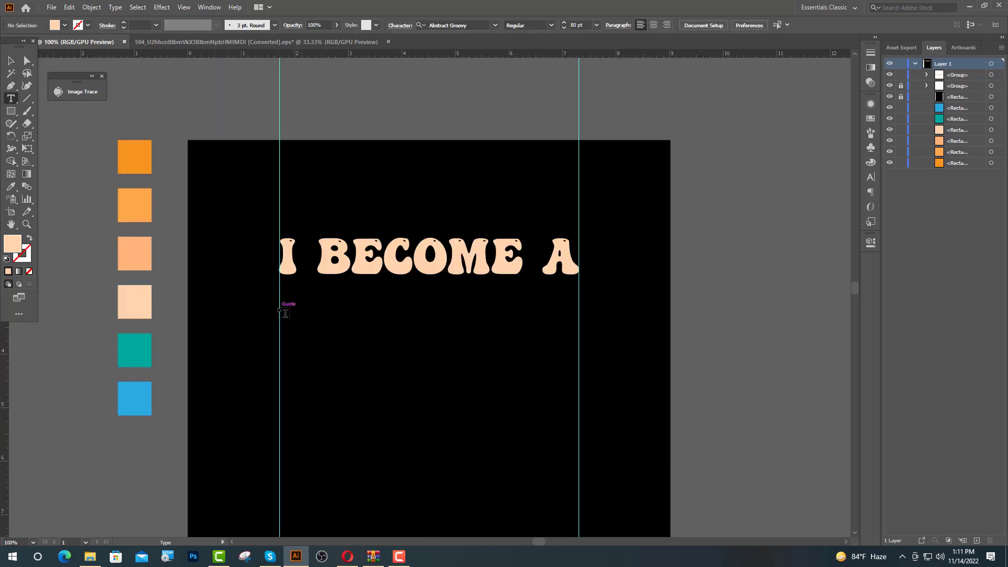
left_click(285, 313)
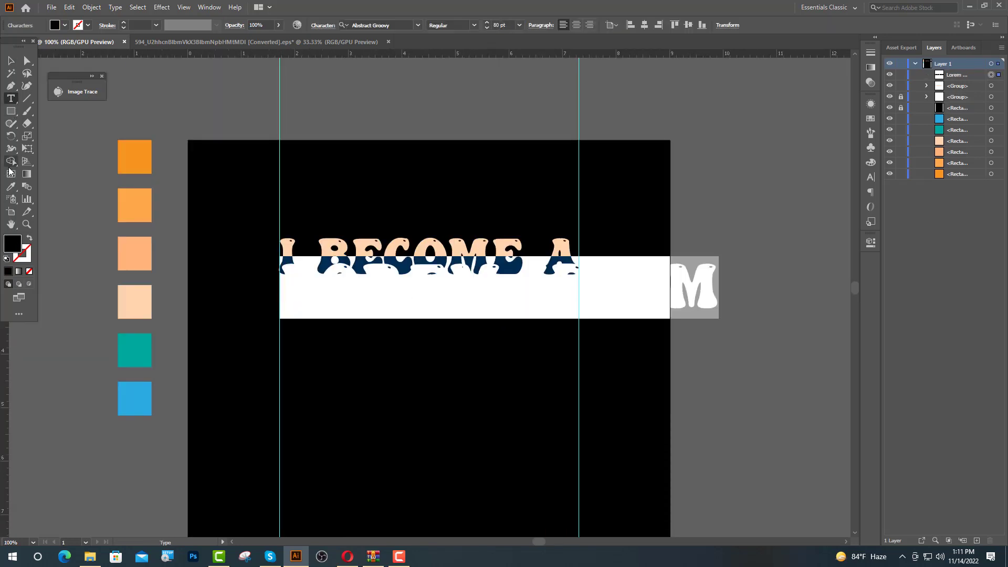
left_click(13, 188)
left_click(125, 259)
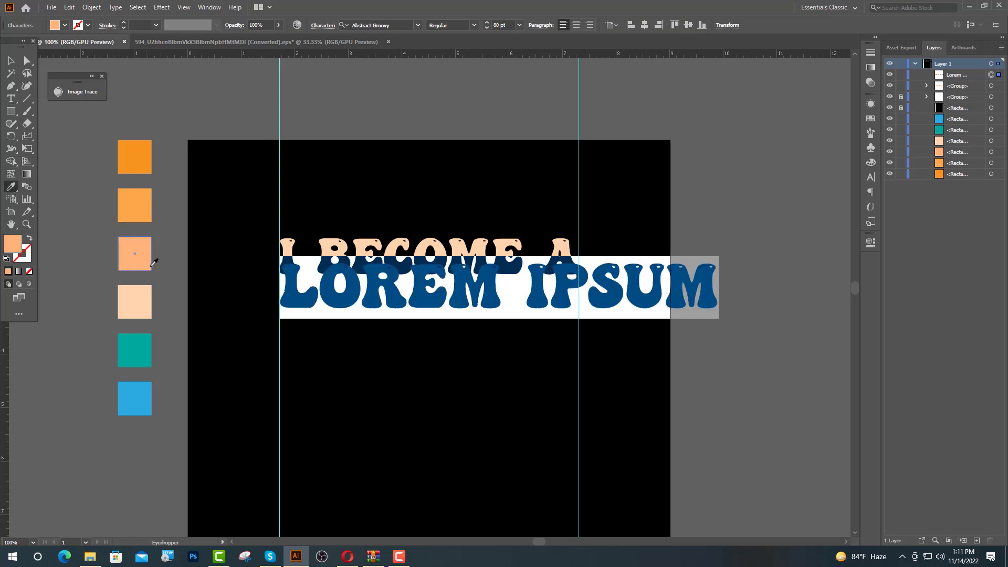
type("TE")
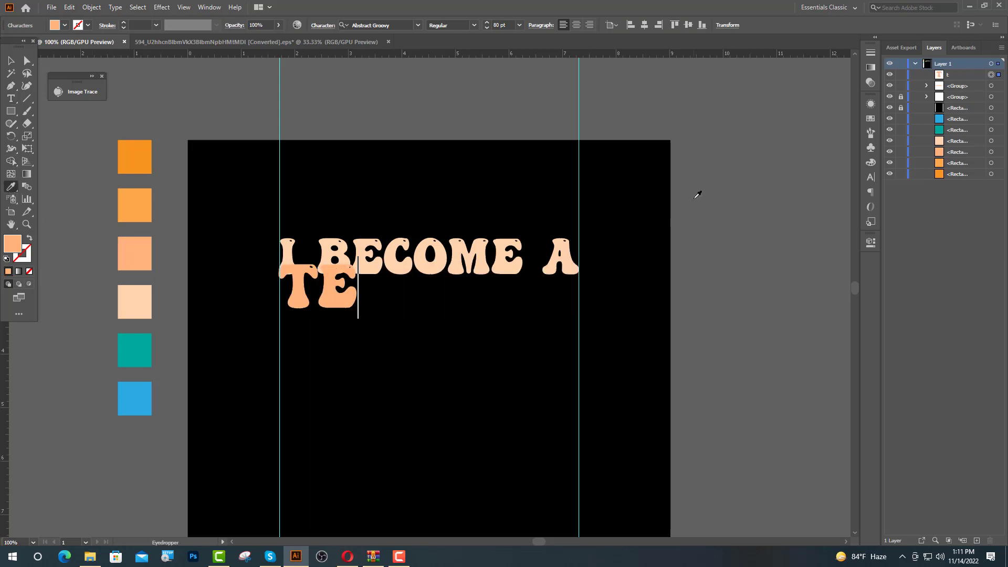
type("ACHER")
key("Escape")
Step: Convert the "TEACHER" text to outlines and deselect it
scroll(348, 313, "up", 2)
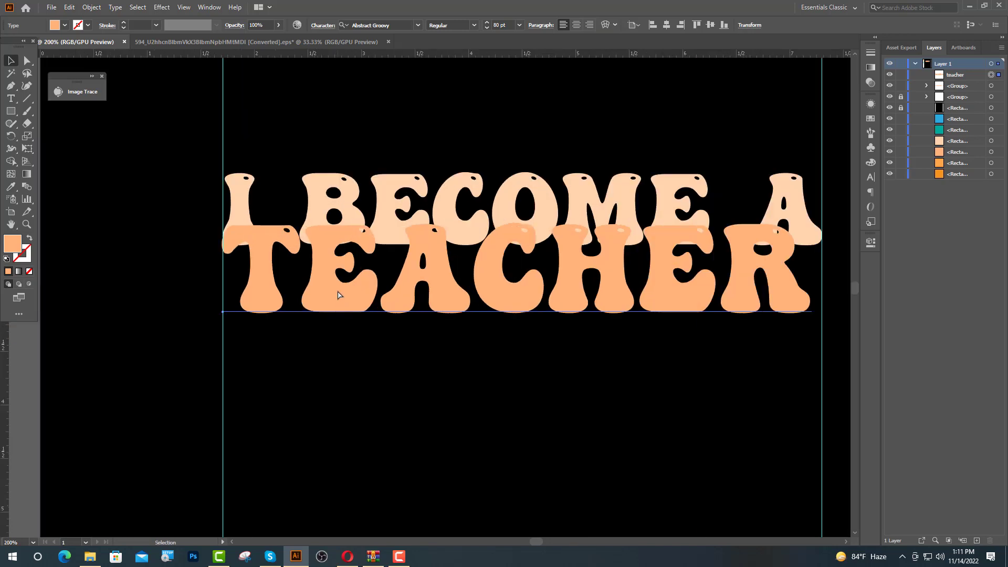
right_click(338, 293)
left_click(383, 363)
left_click(284, 371)
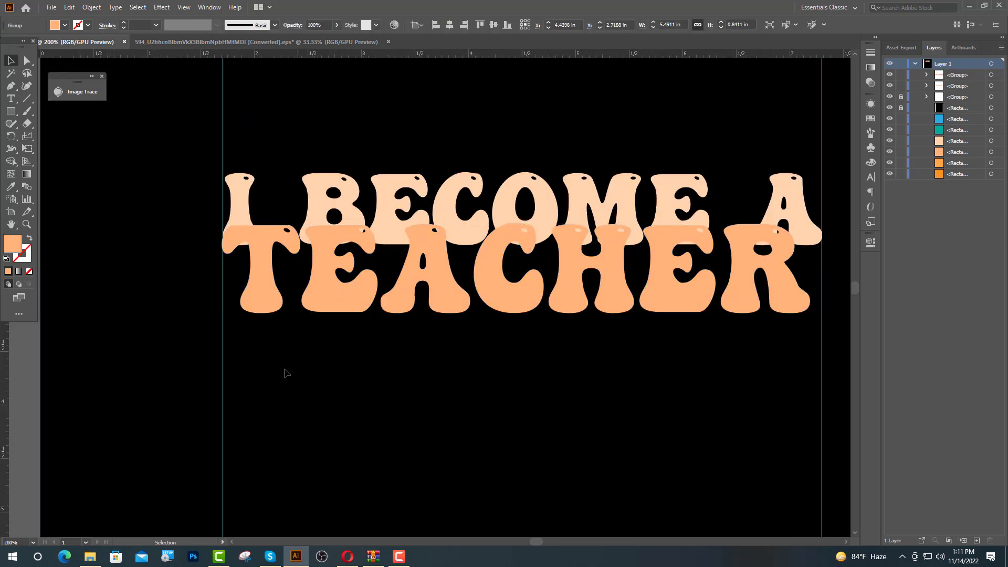
Step: Snap the outlined "TEACHER" to the left guide and scale it proportionally to about 5.6 in wide to meet the right guide
scroll(232, 297, "up", 4)
left_click_drag(316, 286, 320, 301)
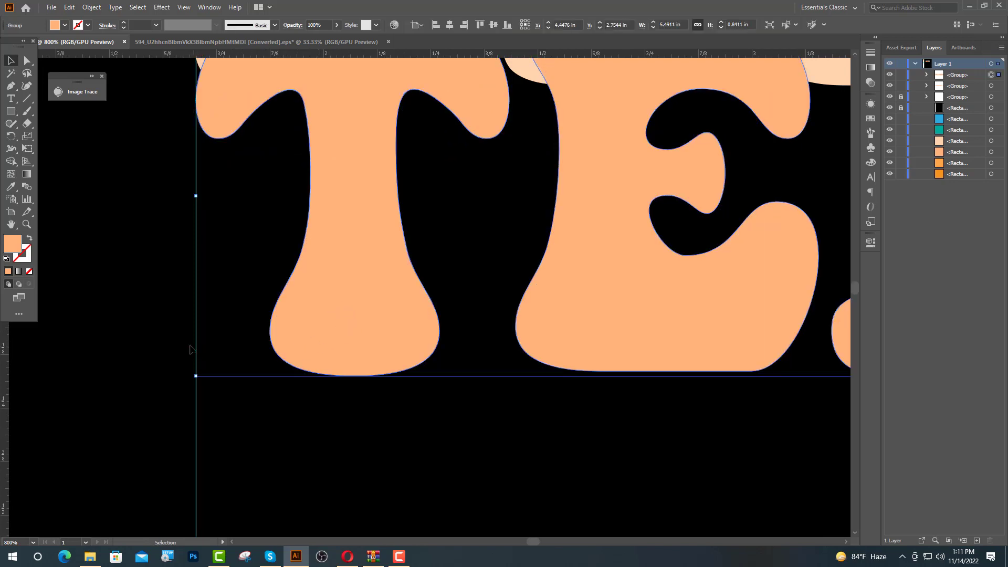
key("ctrl+0")
key("ctrl+1")
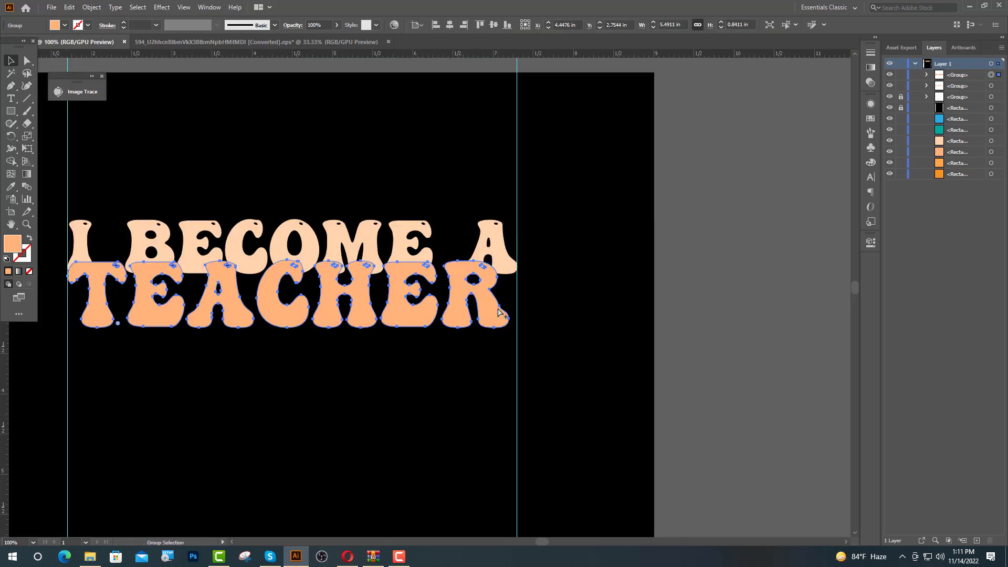
scroll(499, 314, "up", 4)
left_click_drag(515, 269, 537, 273)
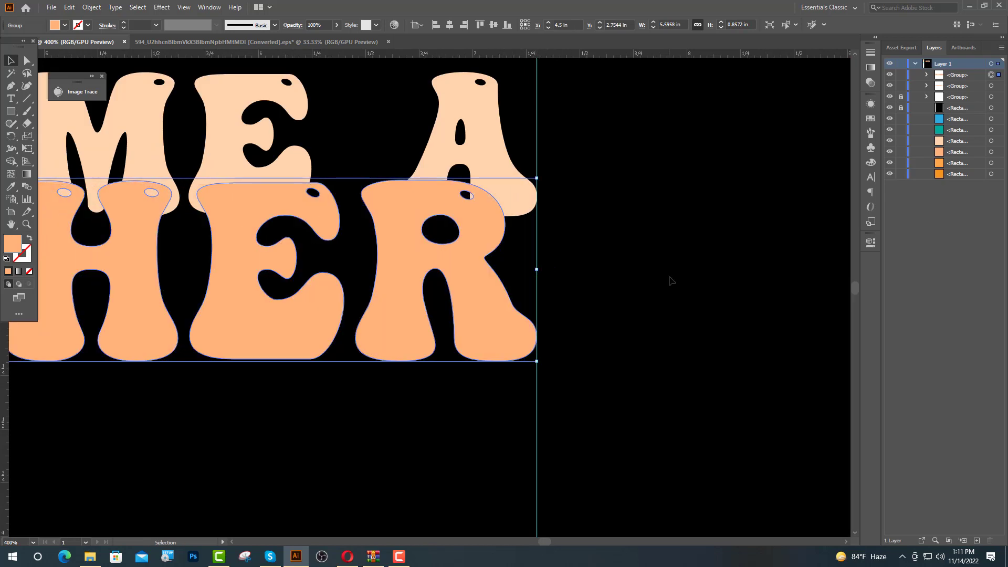
left_click(668, 286)
Step: Move "TEACHER" straight down so a small gap separates it from "I BECOME A"
scroll(668, 310, "down", 3)
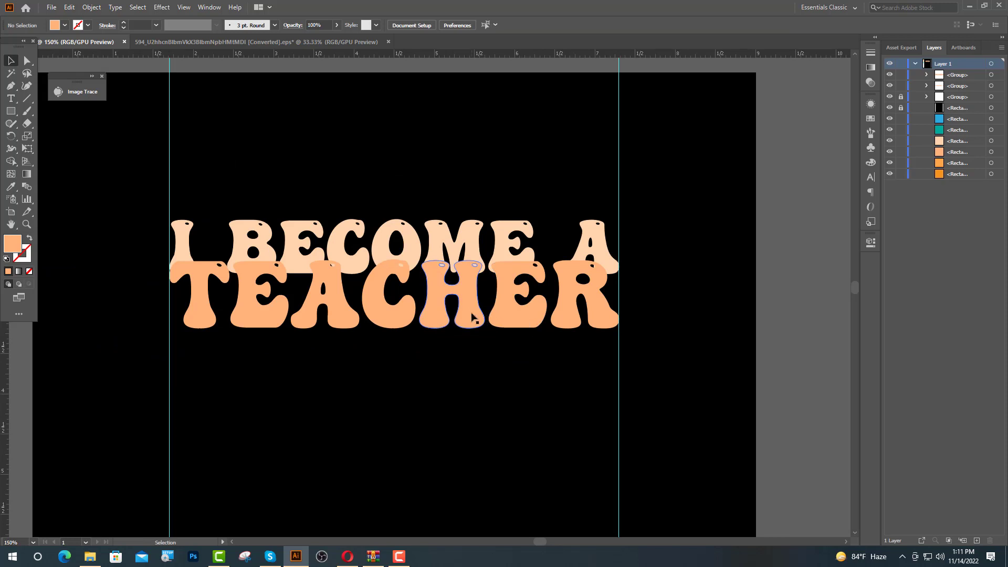
left_click_drag(472, 313, 471, 348)
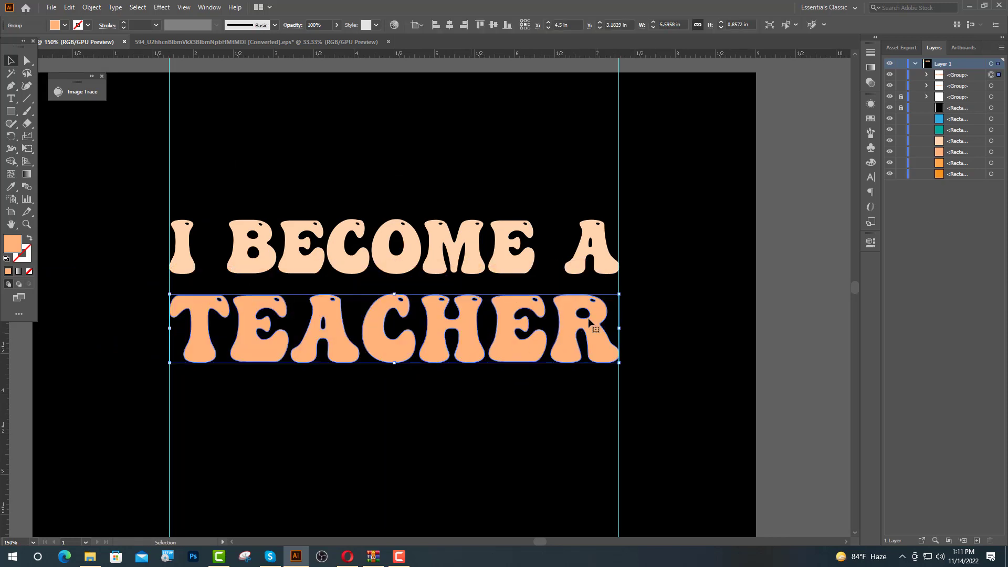
left_click(667, 300)
Step: Add the text "FOR THE" beneath "TEACHER" in Abstract Groovy 80 pt
scroll(651, 298, "down", 5)
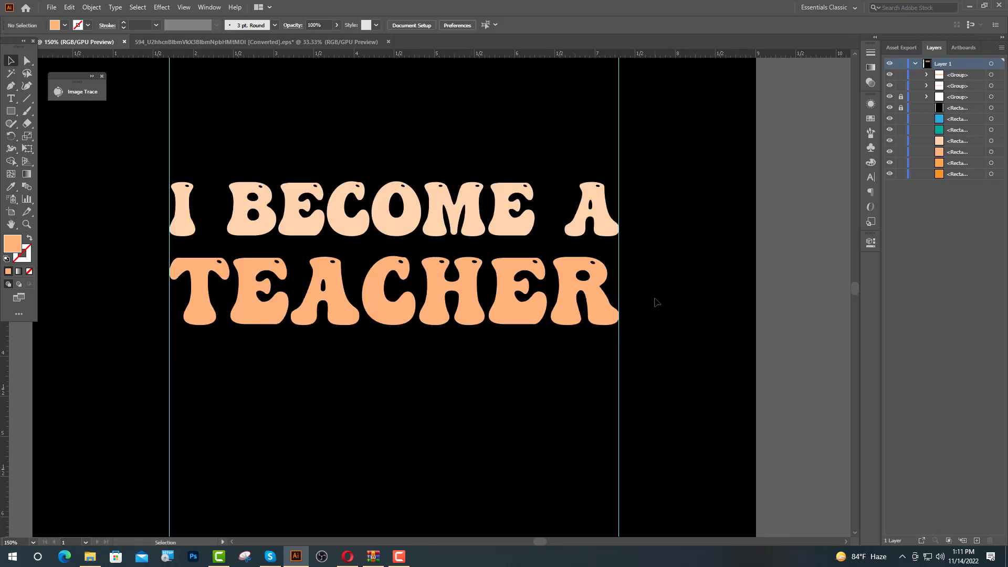
left_click(10, 99)
left_click(260, 308)
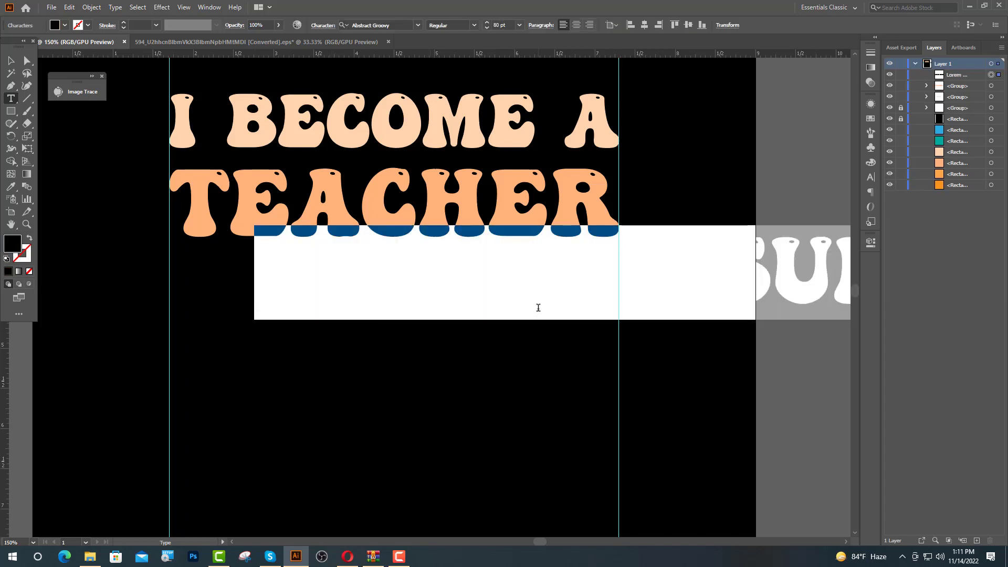
type("fo")
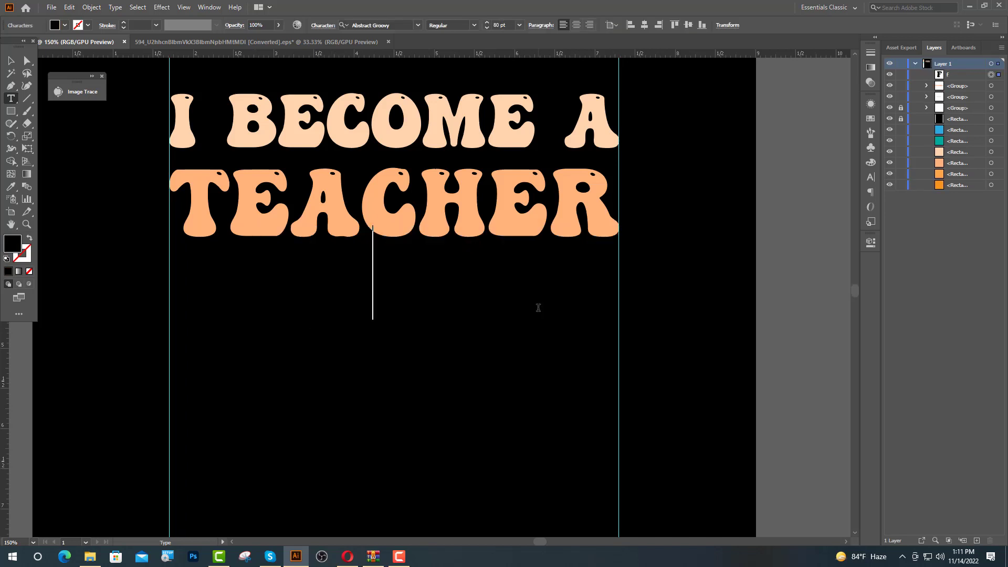
type("r the")
Step: Fill the "FOR THE" text with the light orange sampled from the second colour swatch
left_click(11, 62)
left_click(11, 187)
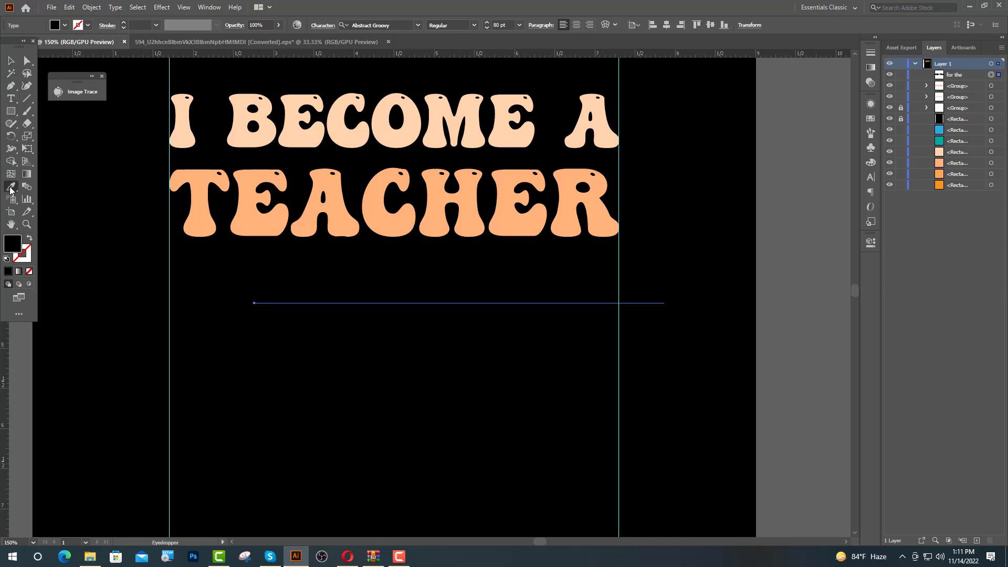
key("ctrl+minus")
key("ctrl+minus")
key("ctrl+minus")
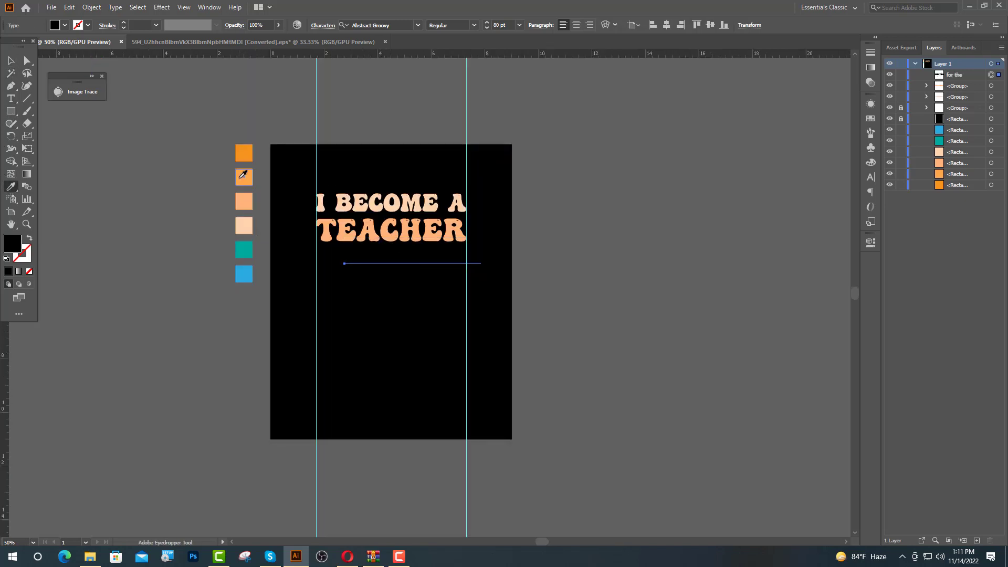
left_click(243, 176)
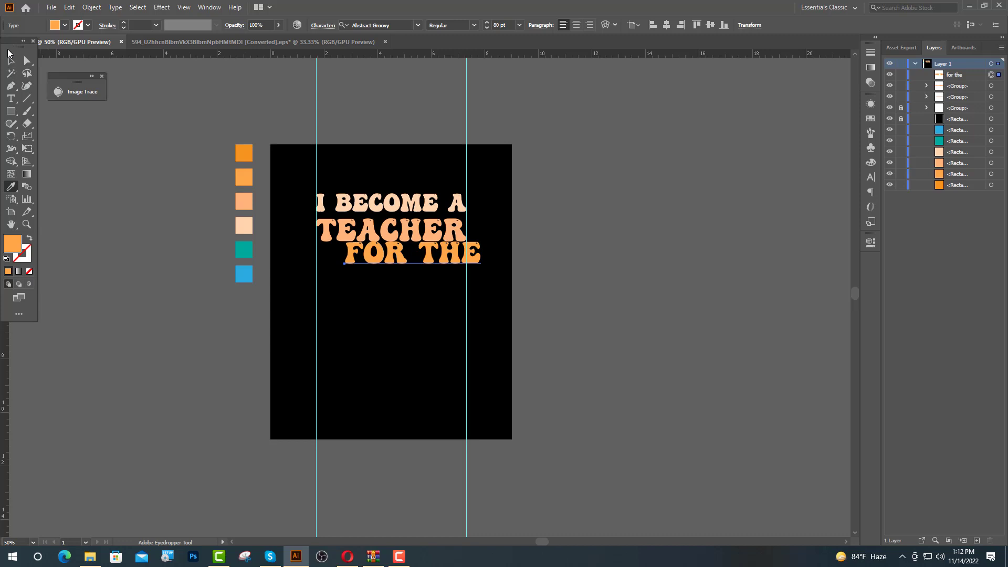
Step: Move the "FOR THE" text down and left so it sits below "TEACHER" between the two guides
left_click(412, 222)
key("ctrl+plus")
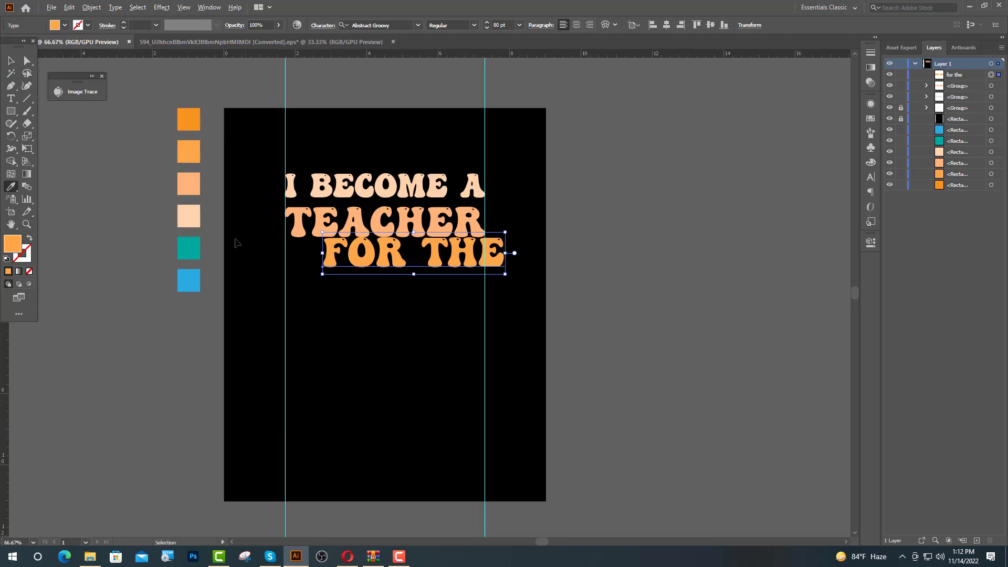
left_click(14, 62)
scroll(411, 250, "up", 3)
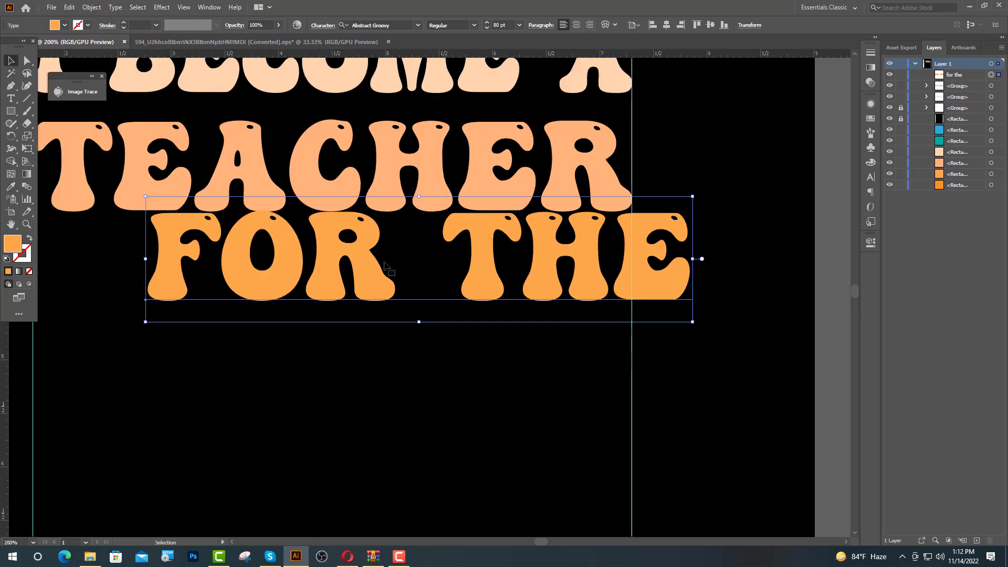
left_click_drag(360, 277, 282, 308)
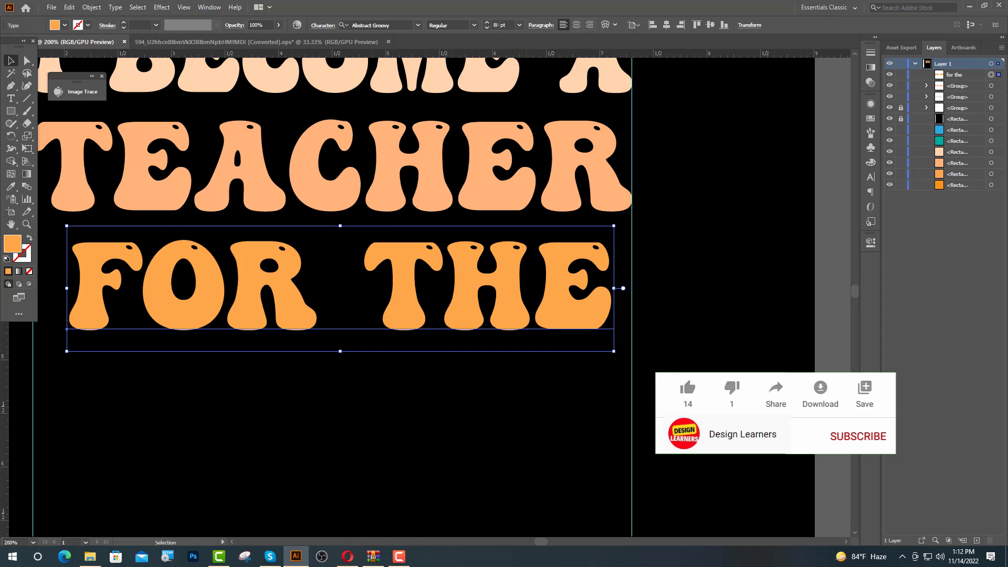
Step: Set the "FOR THE" text size to 52 pt and centre it horizontally on the artboard
left_click_drag(498, 25, 490, 36)
type("5")
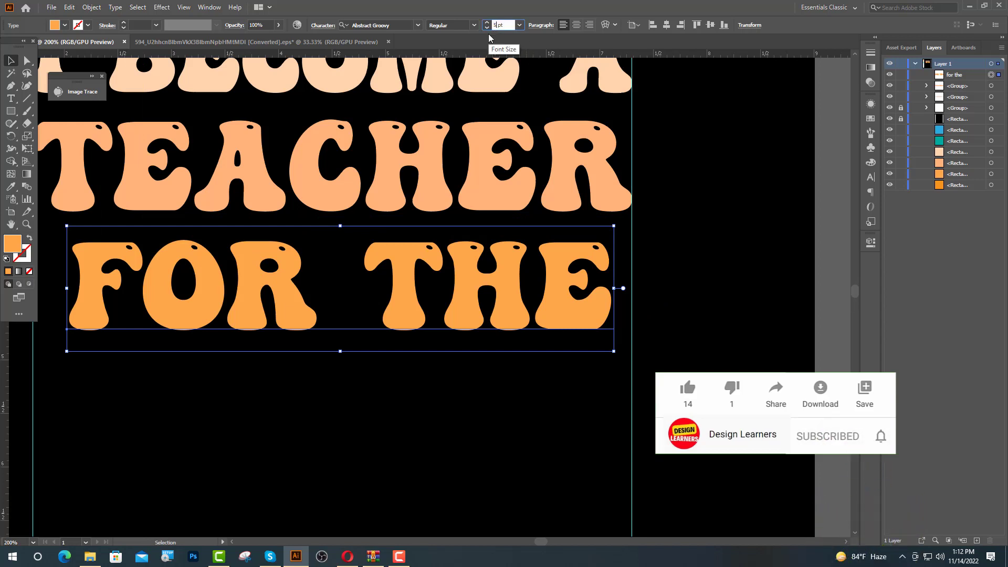
type("2")
key("Return")
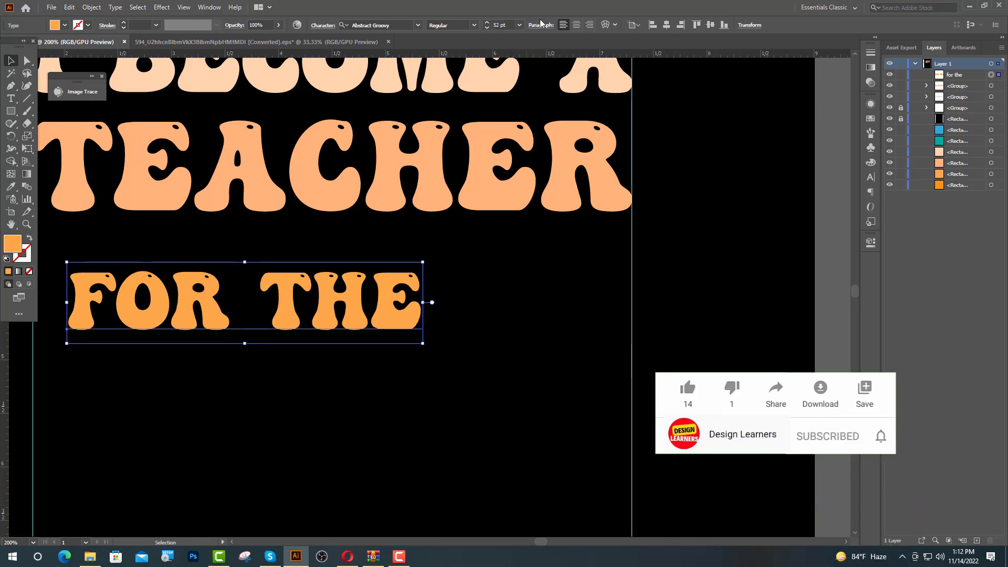
left_click(666, 24)
left_click(735, 222)
scroll(760, 226, "down", 1)
scroll(473, 297, "up", 2)
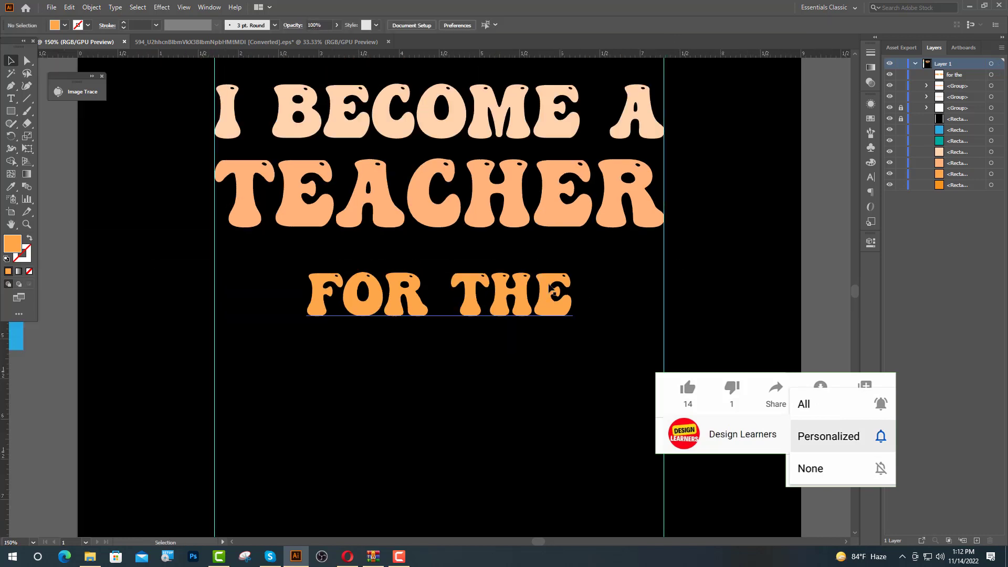
Step: Draw a five-pointed orange star about 0.79 in wide beside "FOR THE", with its outer tip on the left guide
right_click(11, 111)
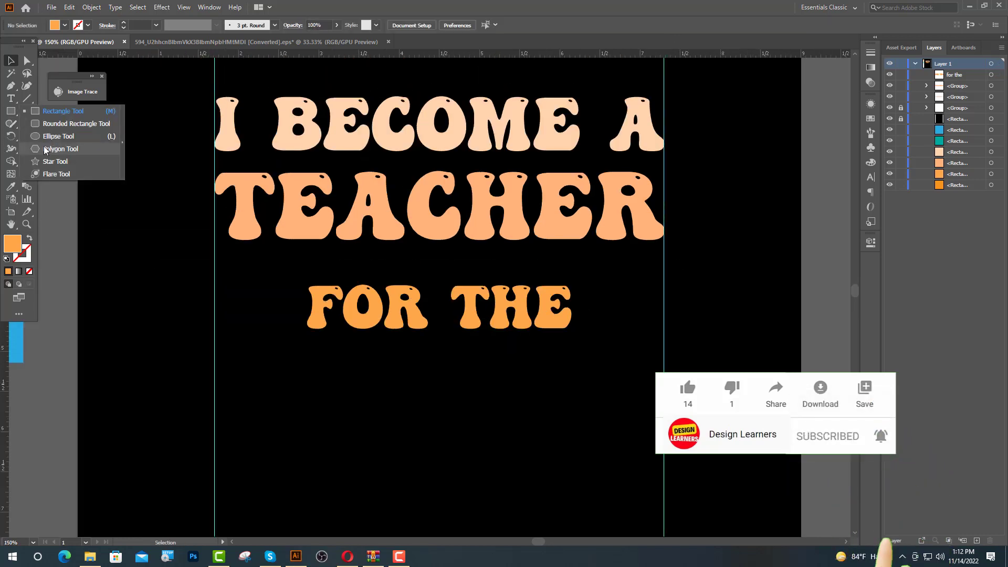
left_click(48, 166)
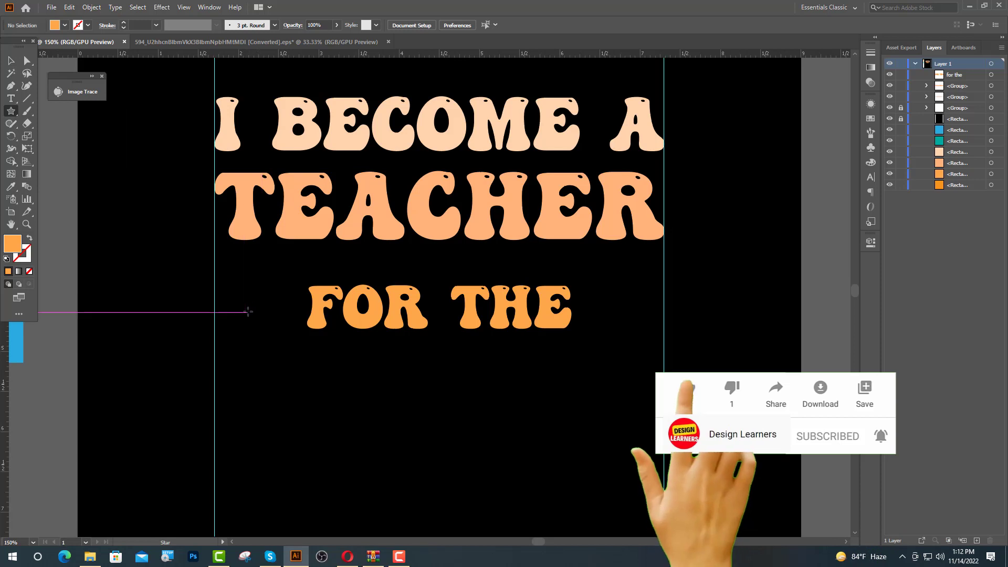
mouse_move(250, 307)
left_mouse_down()
mouse_move(274, 336)
mouse_move(243, 304)
left_mouse_up()
key("v")
scroll(257, 316, "up", 2)
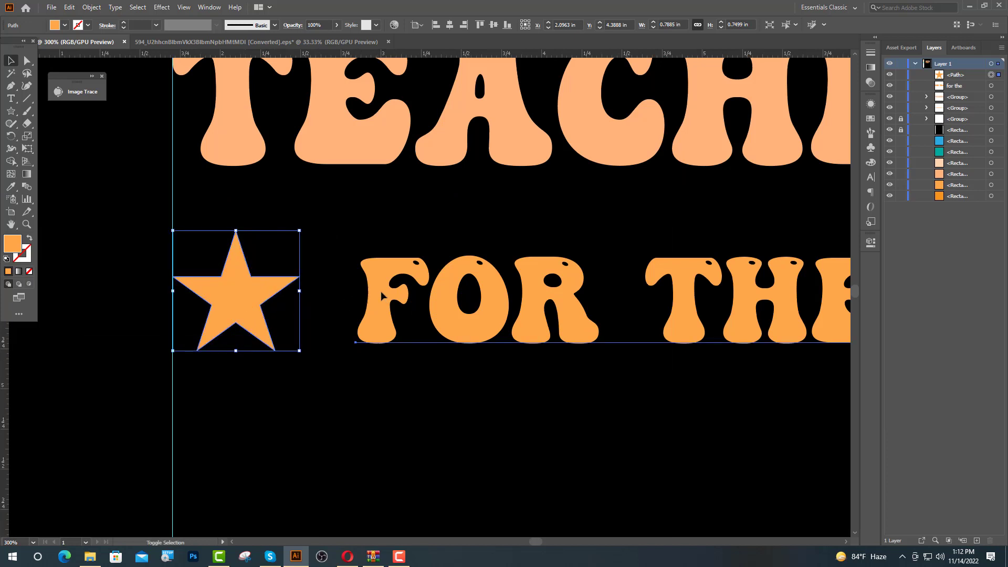
Step: Convert the "FOR THE" text to outlines
left_click(383, 295, "shift")
left_click(412, 414)
right_click(375, 316)
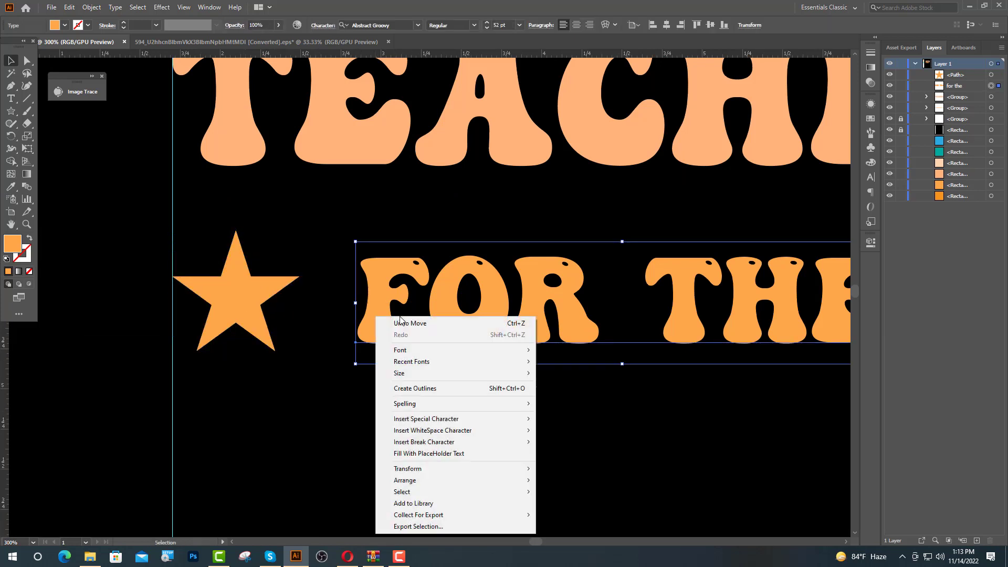
left_click(424, 388)
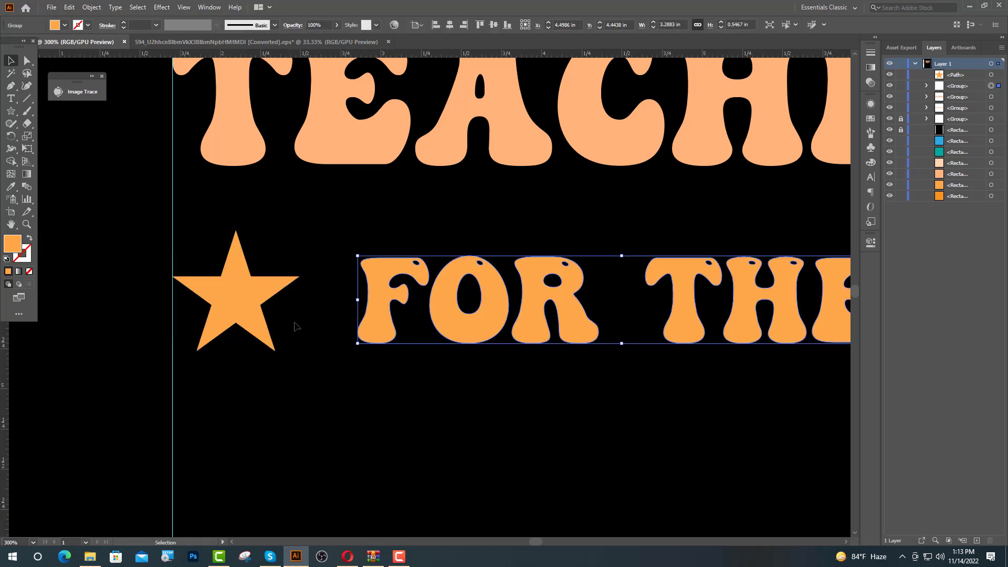
Step: Align the star and the outlined "FOR THE" on their vertical centres
left_click(265, 313, "shift")
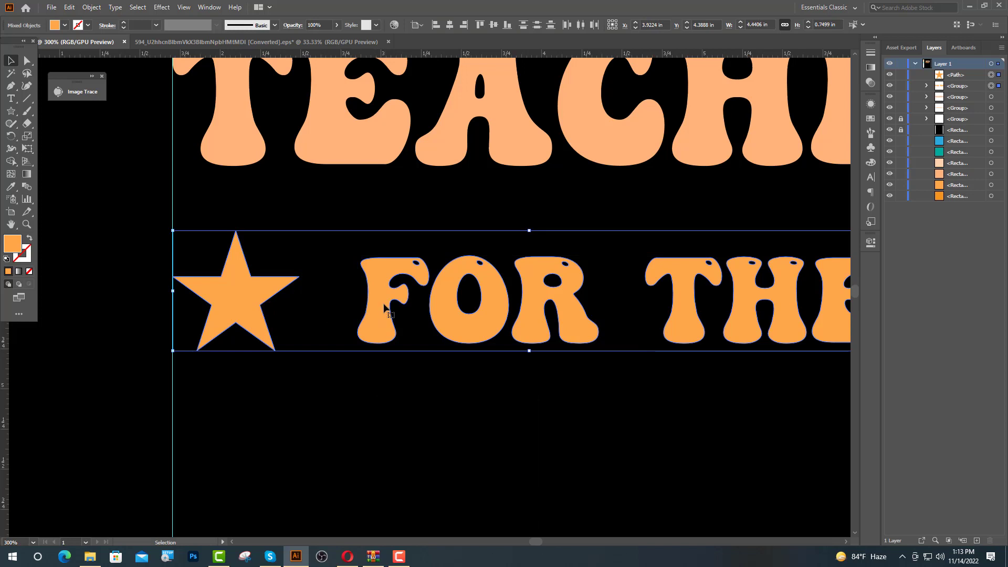
left_click(496, 26)
left_click(313, 214)
Step: Scale the star down to about 0.68 in wide, keeping its tip on the left guide and its height centred on "FOR THE"
left_click(242, 294)
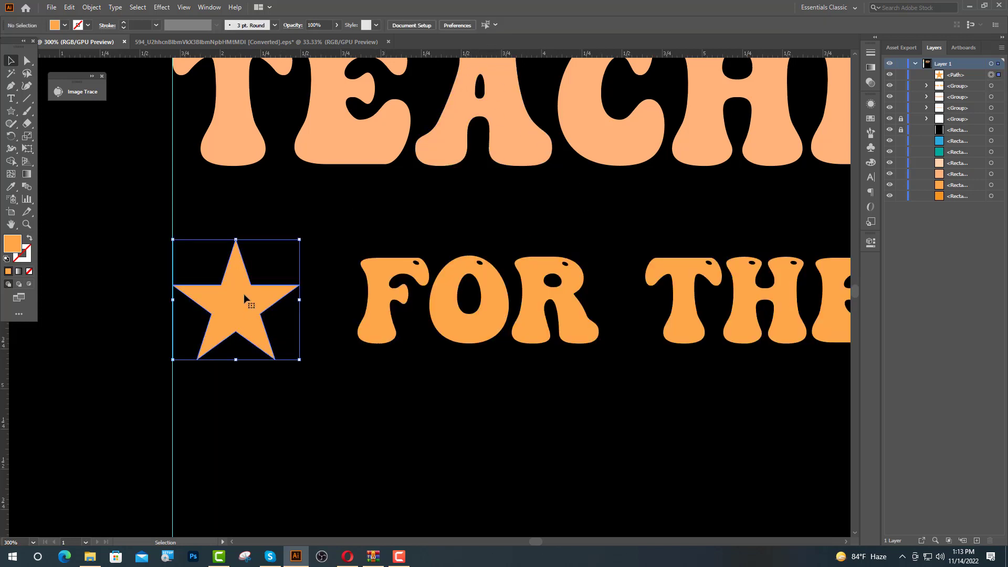
left_click_drag(236, 239, 236, 252)
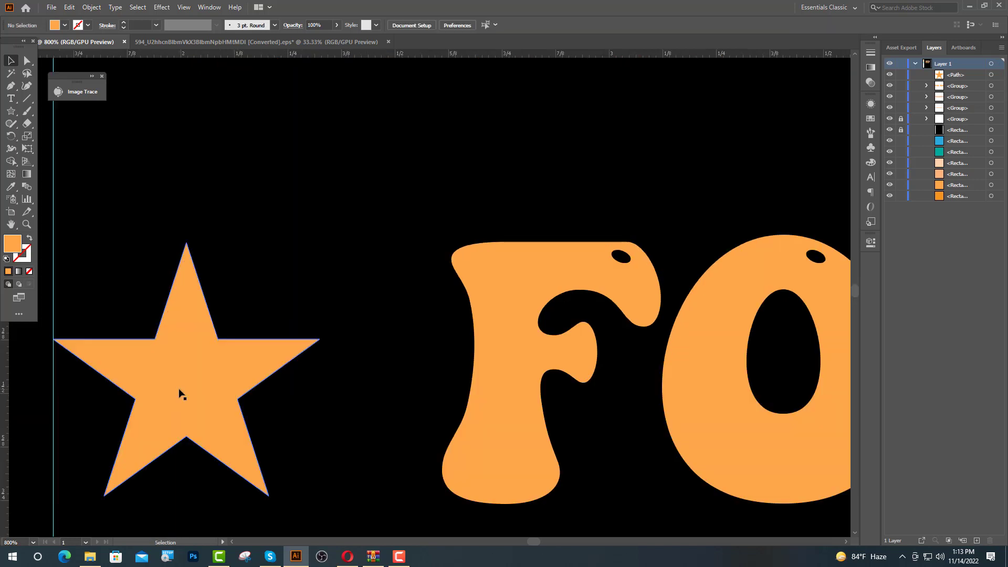
left_click(191, 389)
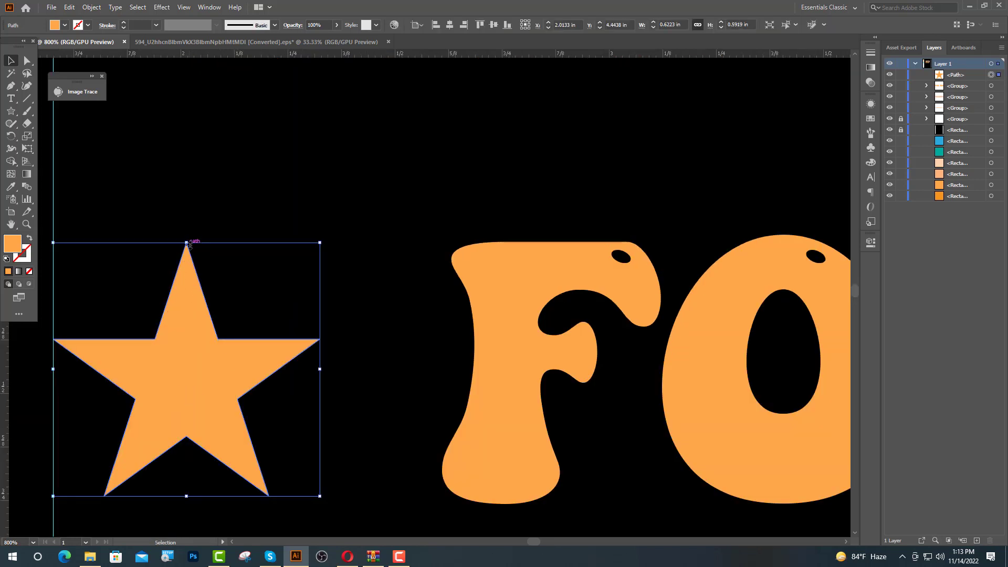
left_click_drag(321, 369, 358, 370)
left_click(529, 397, "shift")
left_click(523, 396)
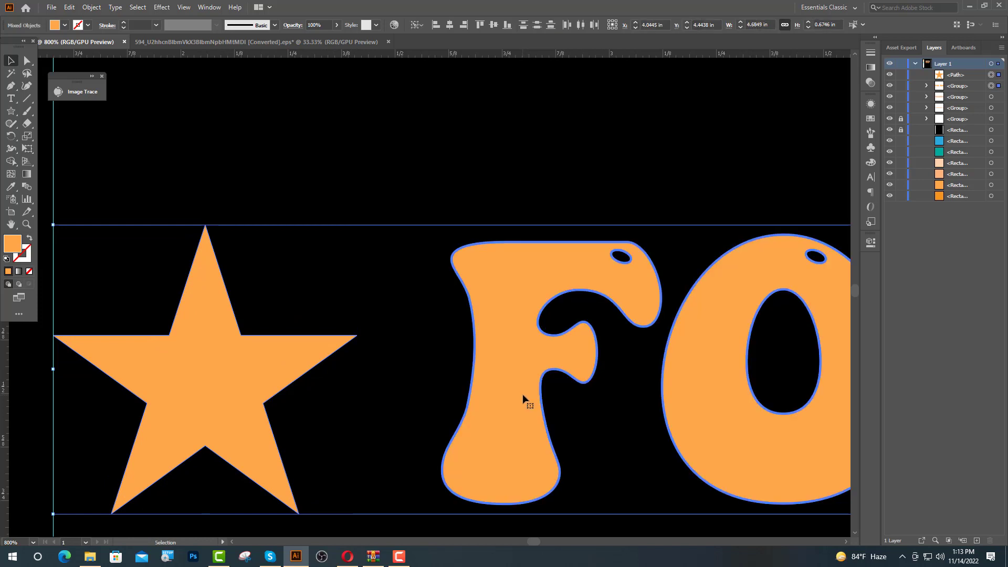
left_click(380, 175)
left_click(292, 345)
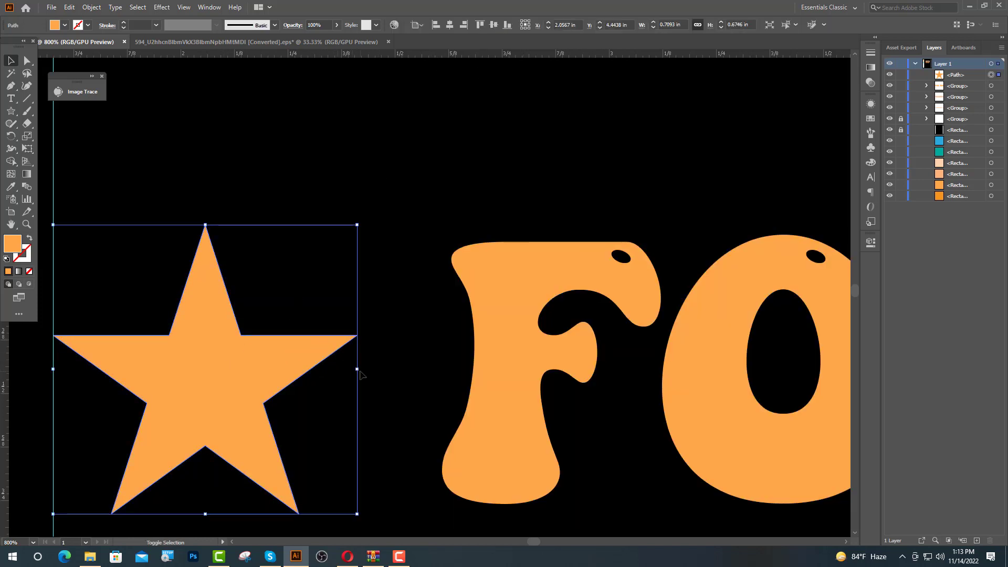
left_click_drag(357, 372, 344, 374)
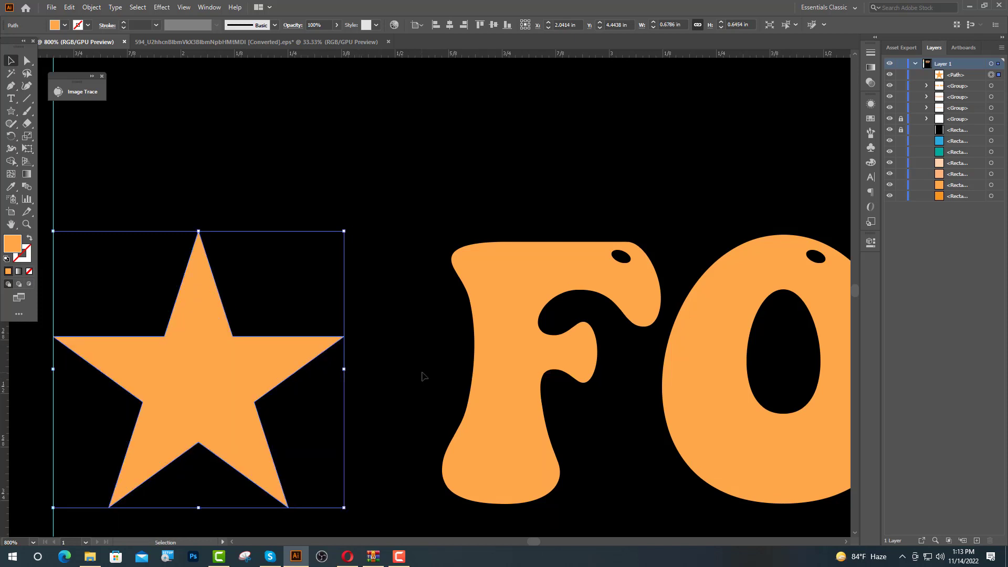
left_click(332, 362)
Step: Duplicate the star straight across to the other side of "FOR THE" and fit its outer tip to the right guide
scroll(273, 367, "down", 5)
scroll(231, 385, "down", 1)
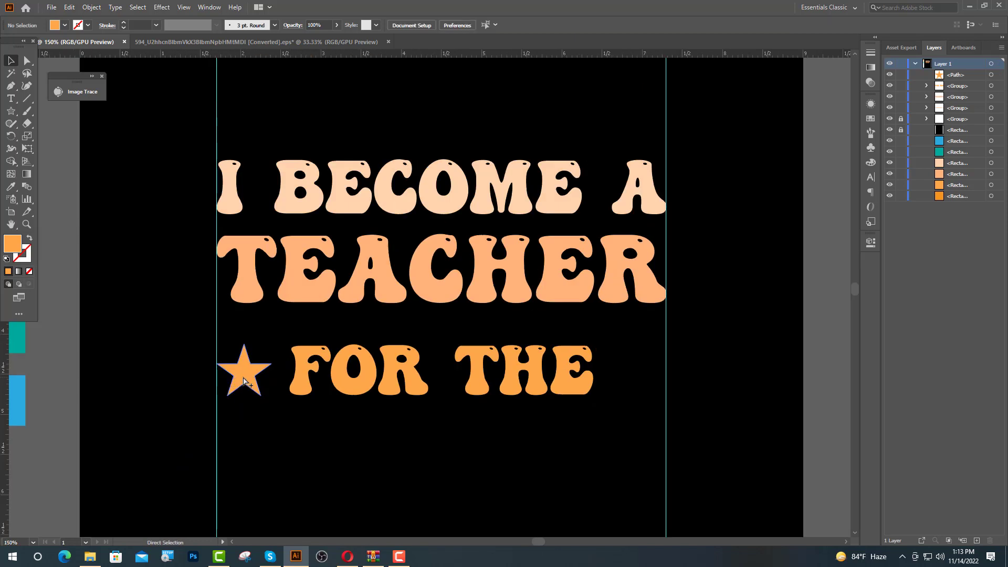
left_click_drag(250, 379, 642, 380)
scroll(660, 370, "up", 5)
scroll(660, 370, "up", 5)
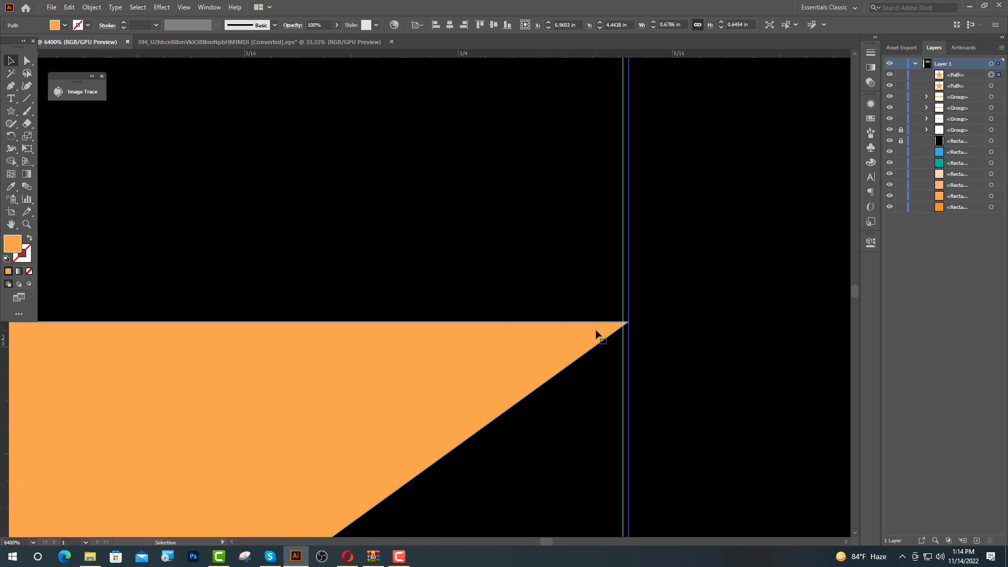
key("Left")
left_click_drag(594, 337, 612, 337)
scroll(734, 350, "down", 8)
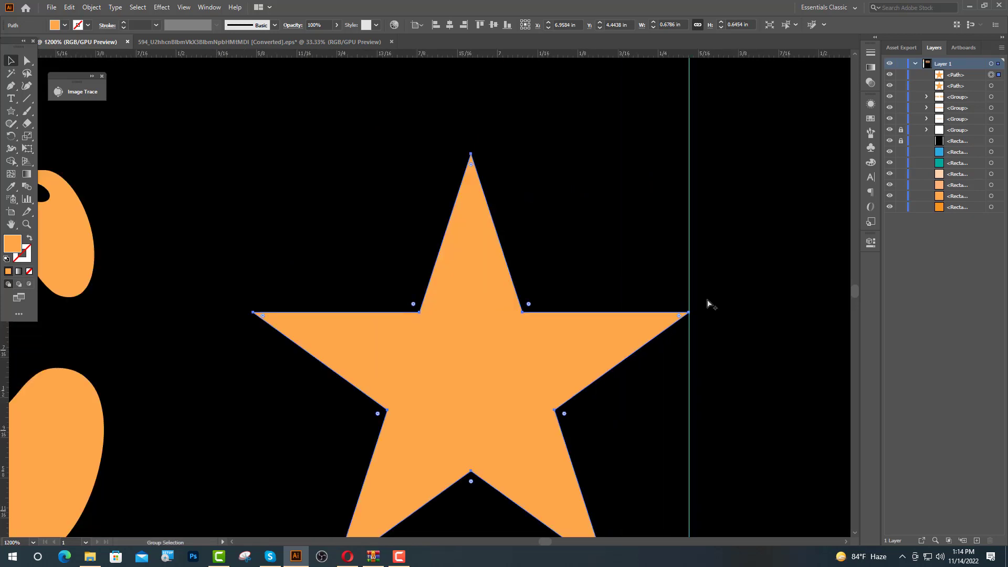
Step: Group both stars with "FOR THE" and move the group straight up, leaving a small gap below "TEACHER"
left_click(445, 421)
scroll(446, 421, "down", 2)
left_click_drag(143, 329, 538, 389)
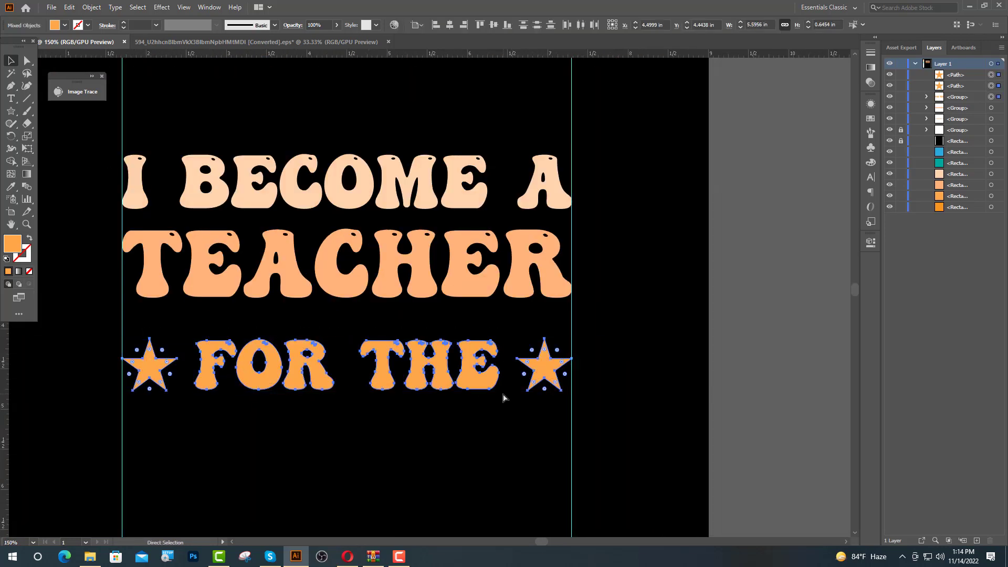
key("ctrl+g")
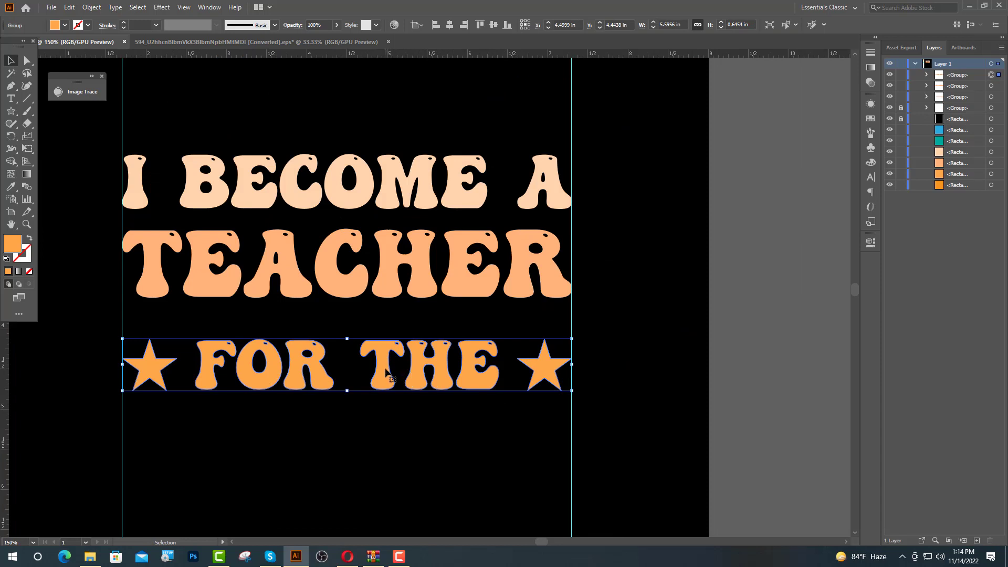
left_click_drag(393, 372, 387, 351)
left_click(411, 431)
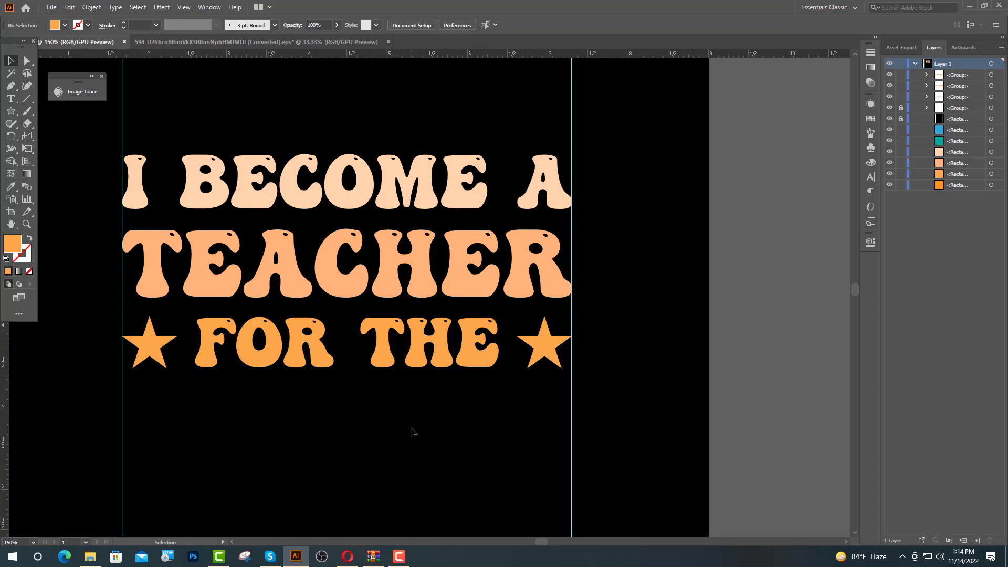
Step: Add the text "FORTUNE" beneath "FOR THE" in Abstract Groovy 80 pt
left_click(372, 372, "ctrl+alt")
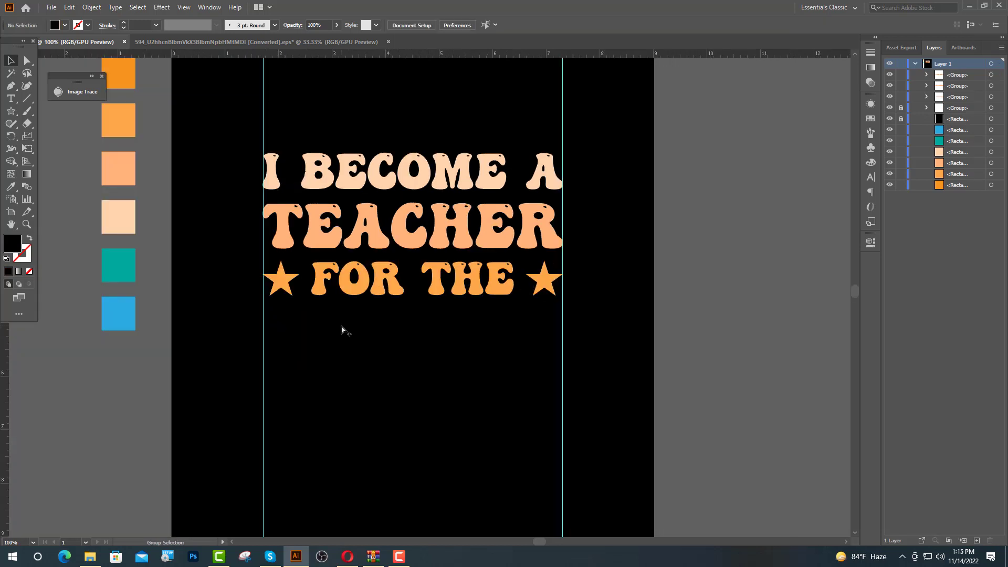
left_click(10, 100)
left_click(260, 326)
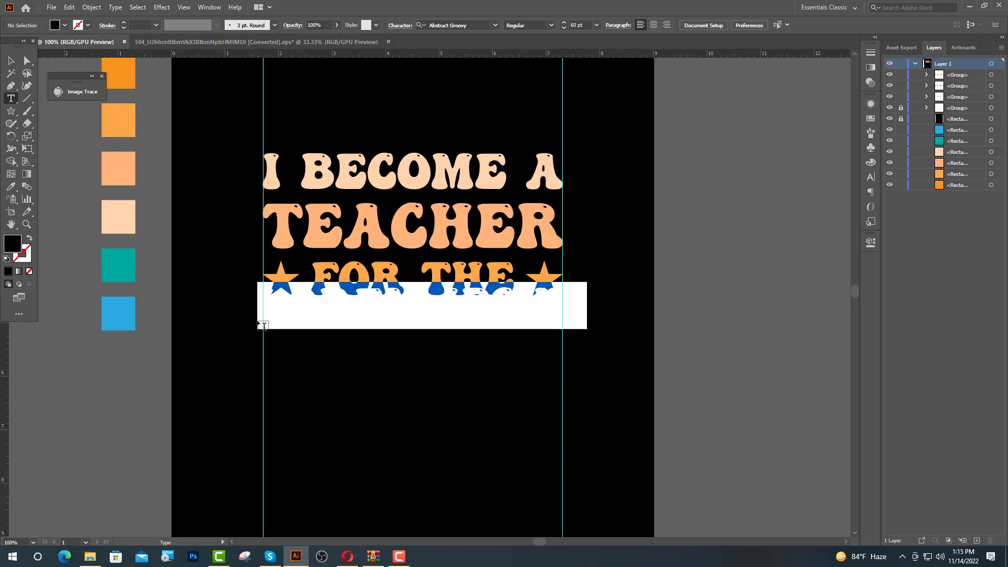
left_click(498, 26)
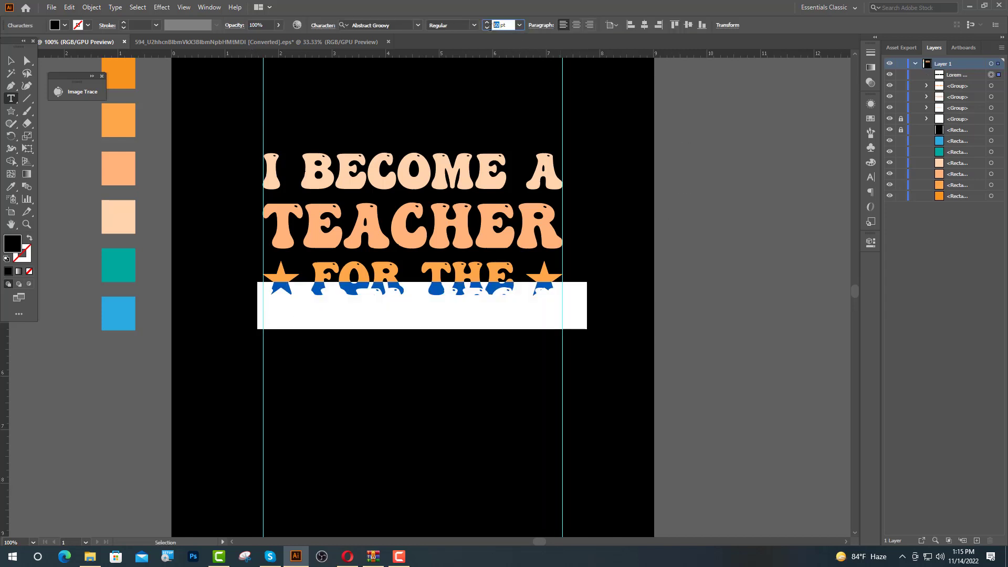
key("Return")
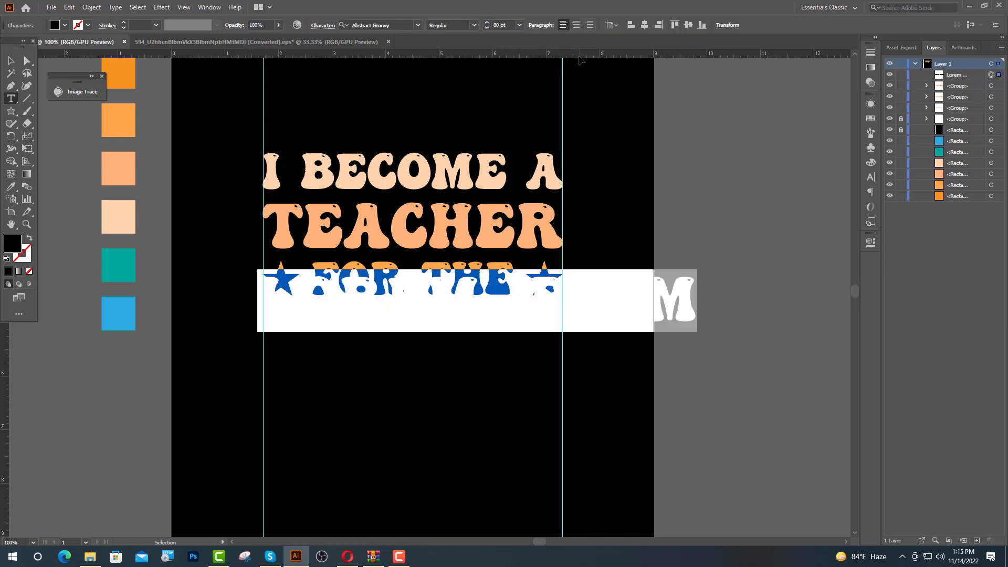
type("f")
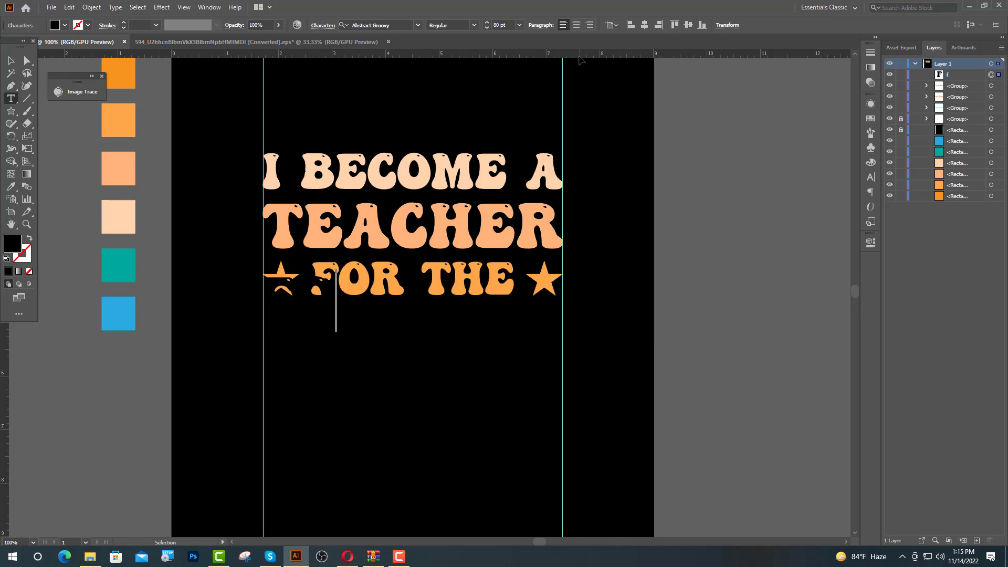
type("or the")
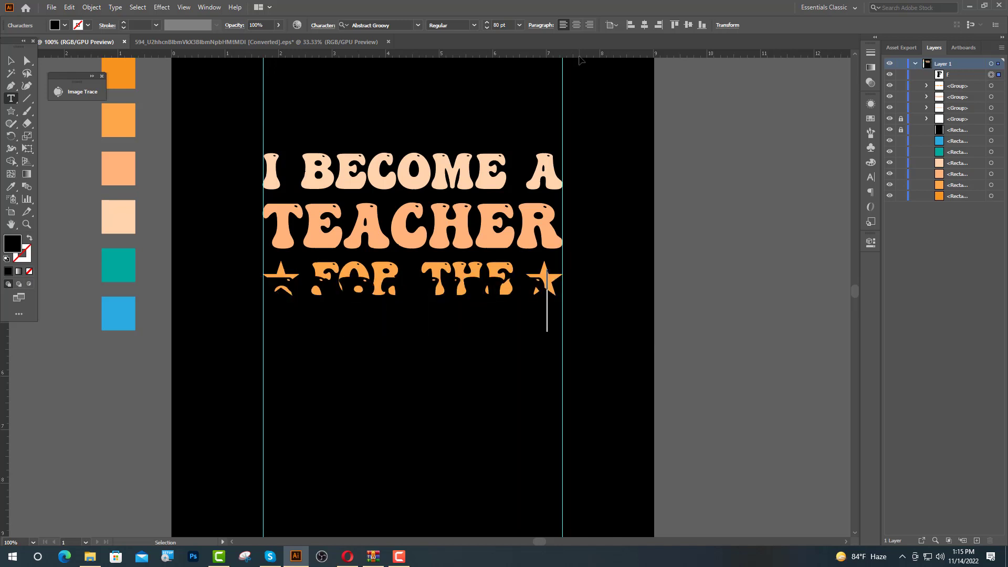
key("Escape")
Step: Fill "FORTUNE" with the deep orange sampled from the topmost colour swatch and move it below "FOR THE" against the left guide
key("i")
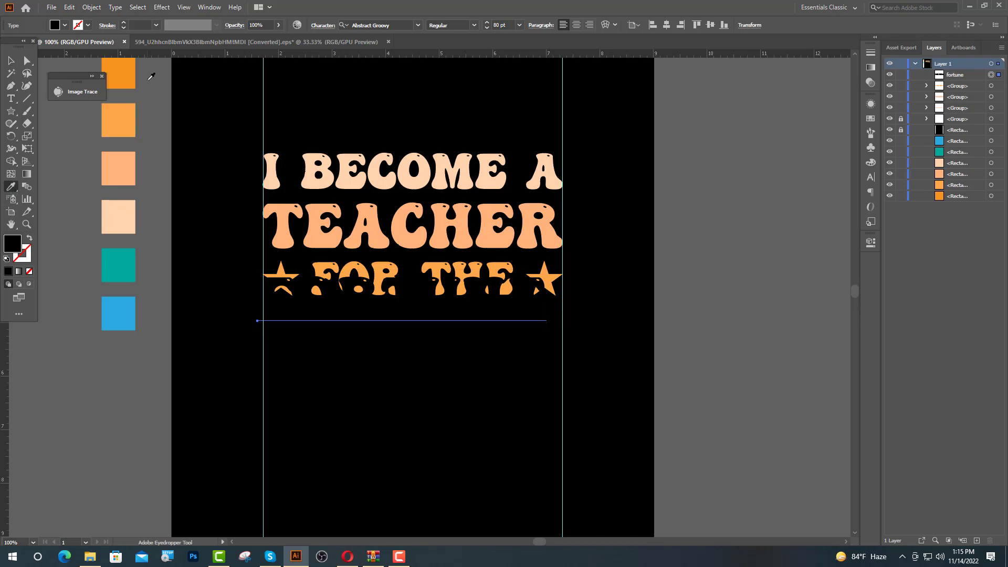
left_click(123, 69)
key("v")
left_click_drag(373, 306, 374, 329)
Step: Convert the "FORTUNE" text to outlines
right_click(373, 329)
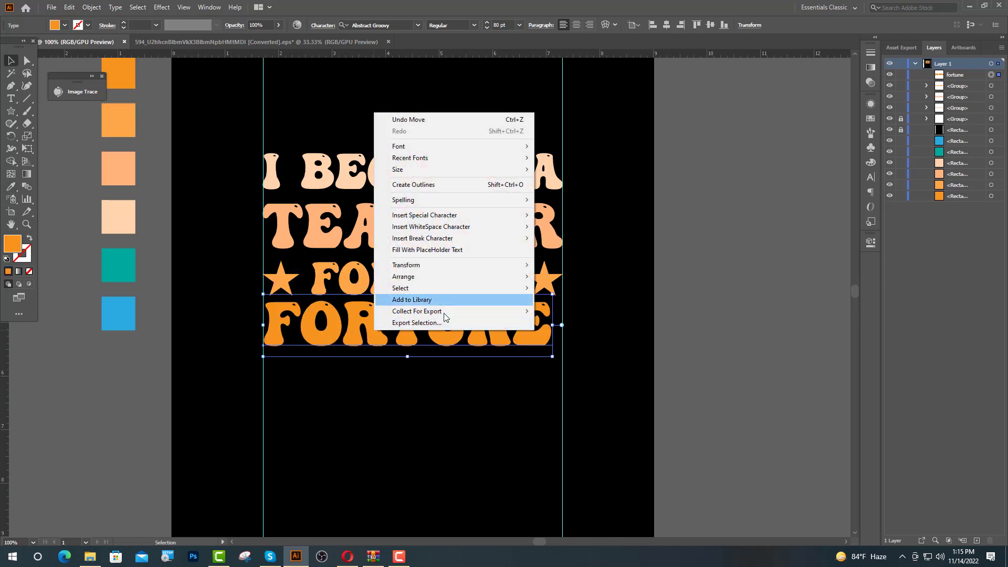
left_click(427, 185)
left_click(698, 362)
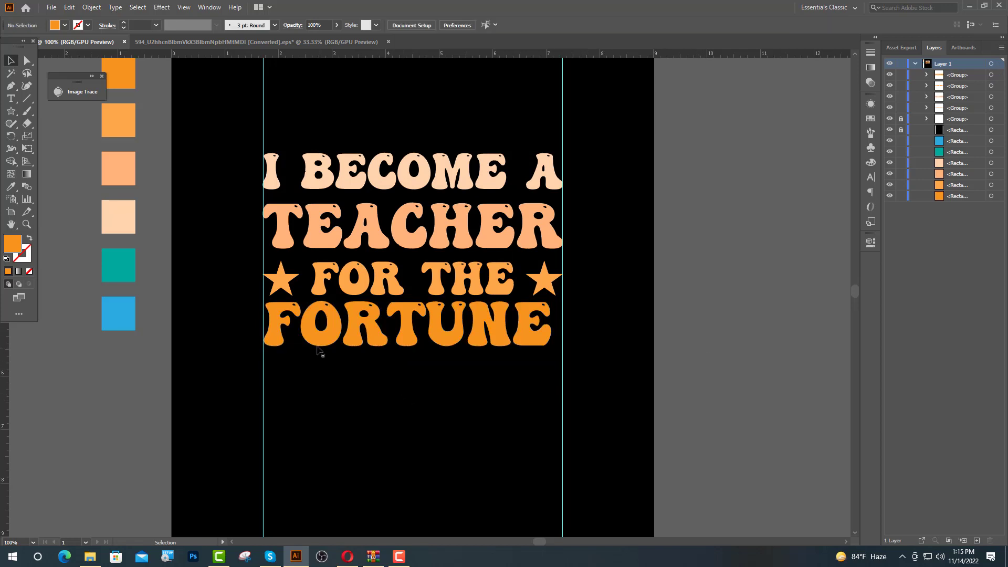
Step: Fit the edge of "FORTUNE" to the left guide and scale the word up until it reaches the right guide
scroll(284, 323, "up", 5)
left_click_drag(232, 366, 226, 370)
scroll(227, 370, "down", 5)
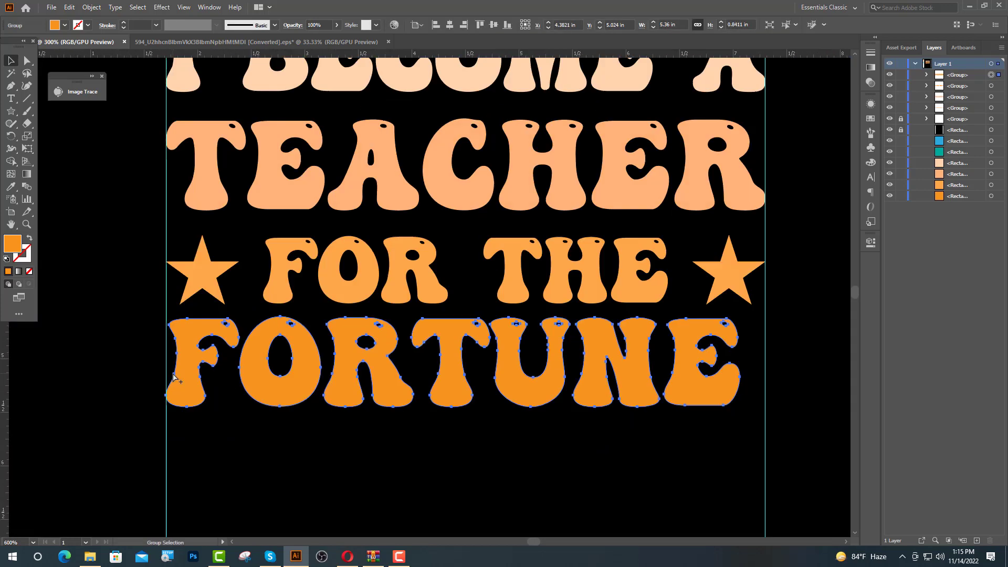
scroll(482, 370, "up", 5)
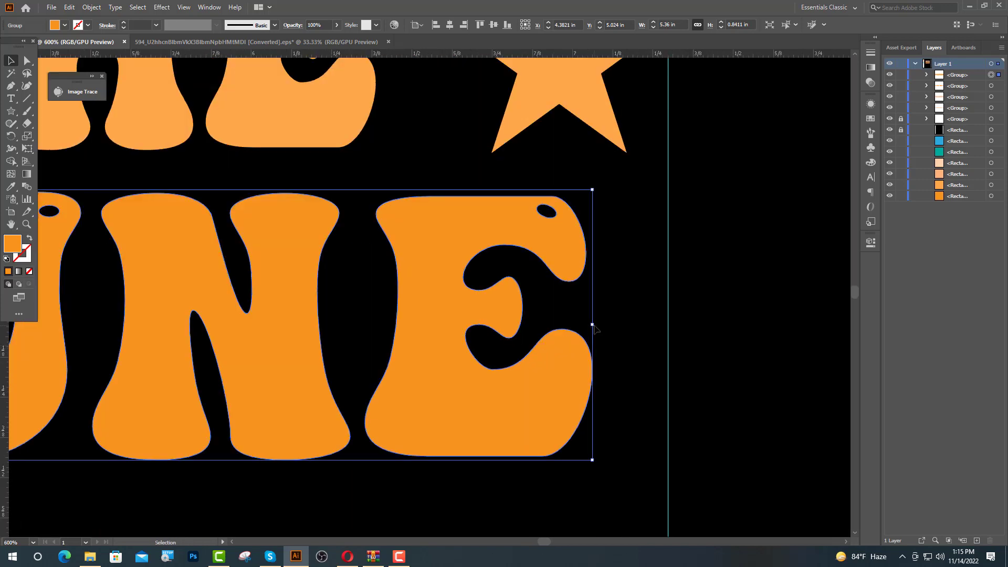
left_click_drag(592, 326, 729, 324)
left_click(679, 340)
Step: Move "FORTUNE" straight down about 0.15 in to leave a small gap beneath "FOR THE"
scroll(680, 340, "down", 5)
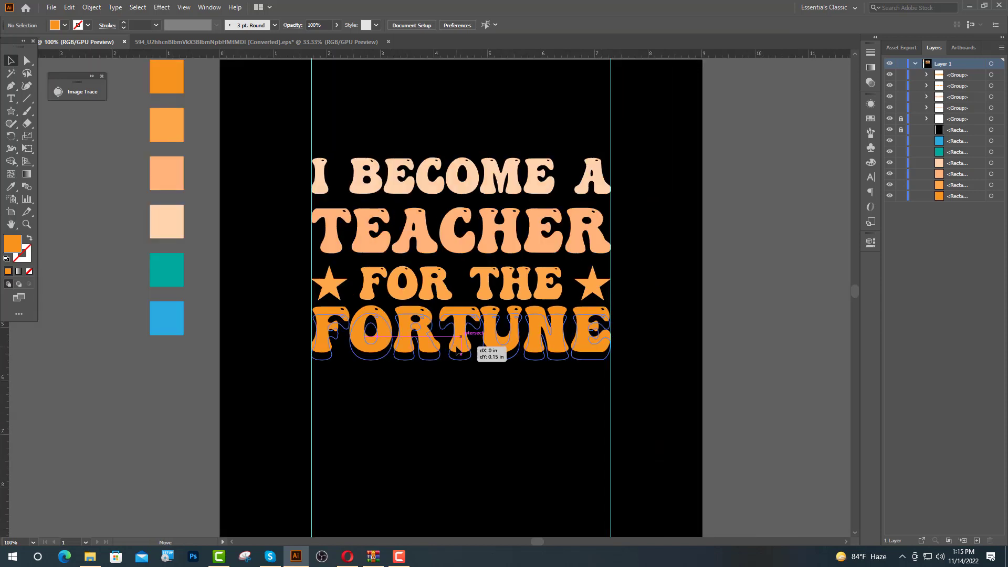
left_click_drag(460, 342, 458, 348)
scroll(659, 353, "down", 4)
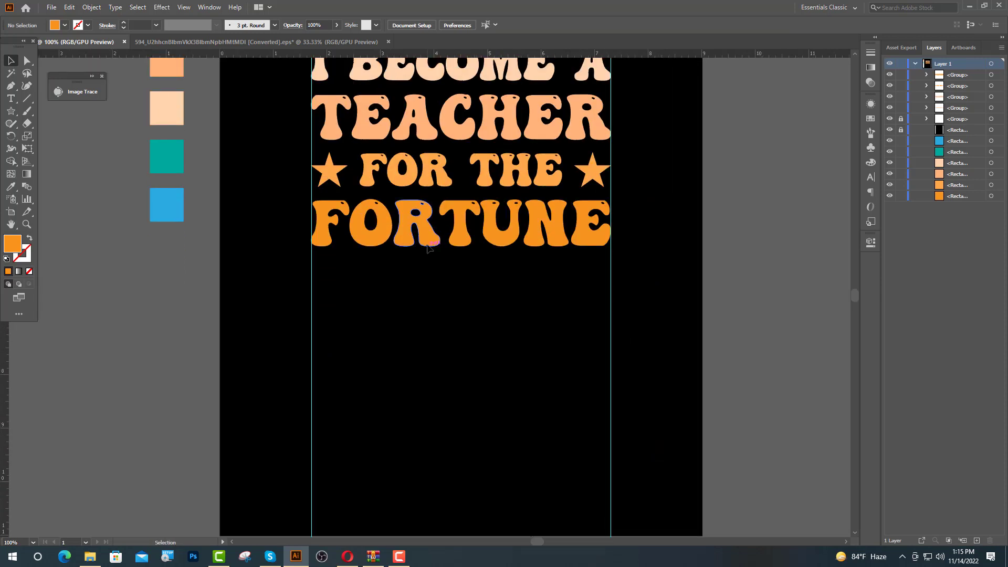
Step: Add the text "and" in Abstract Groovy below "FORTUNE" and set its font size to 60 pt
scroll(430, 266, "up", 1)
left_click(11, 98)
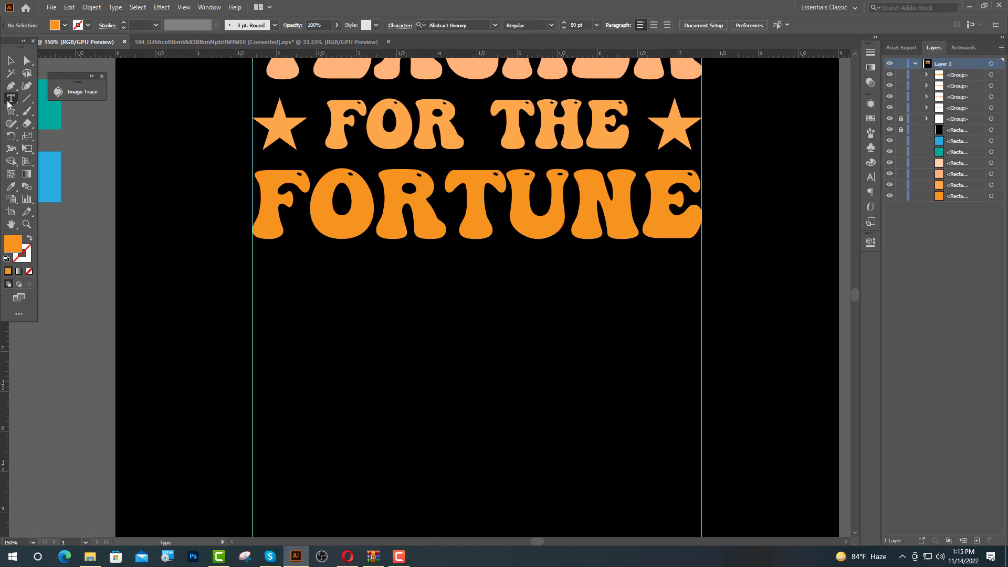
left_click(385, 301)
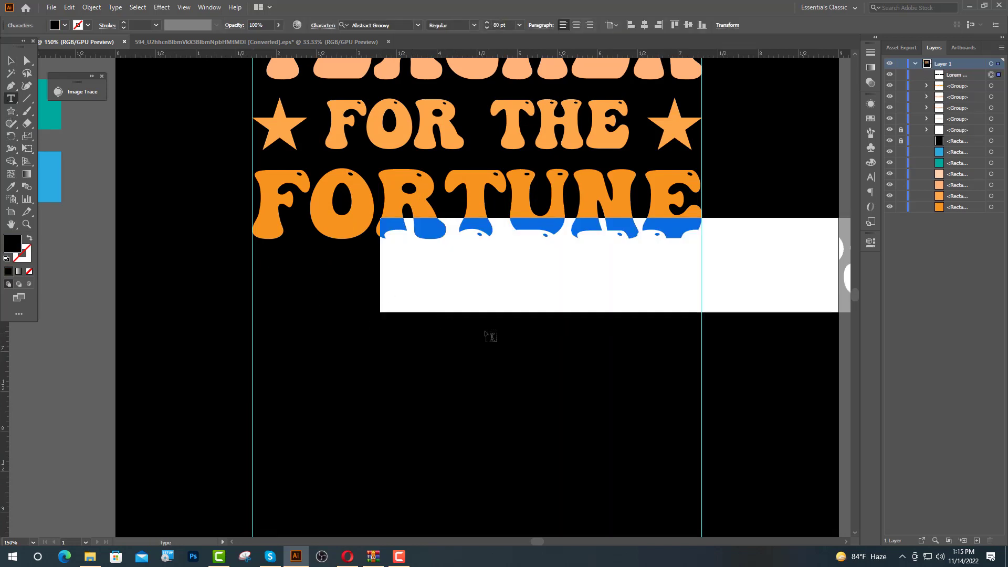
type("and")
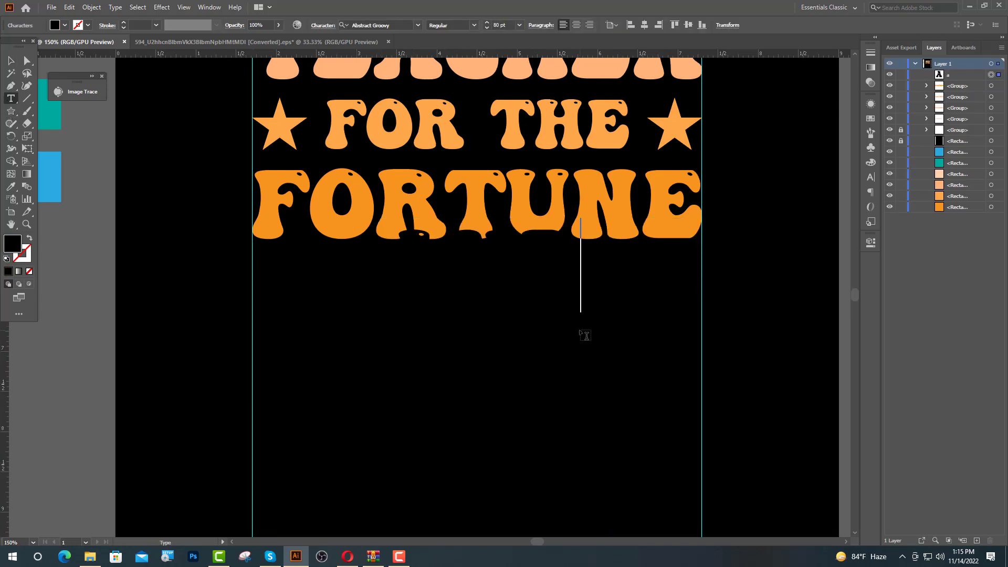
key("Escape")
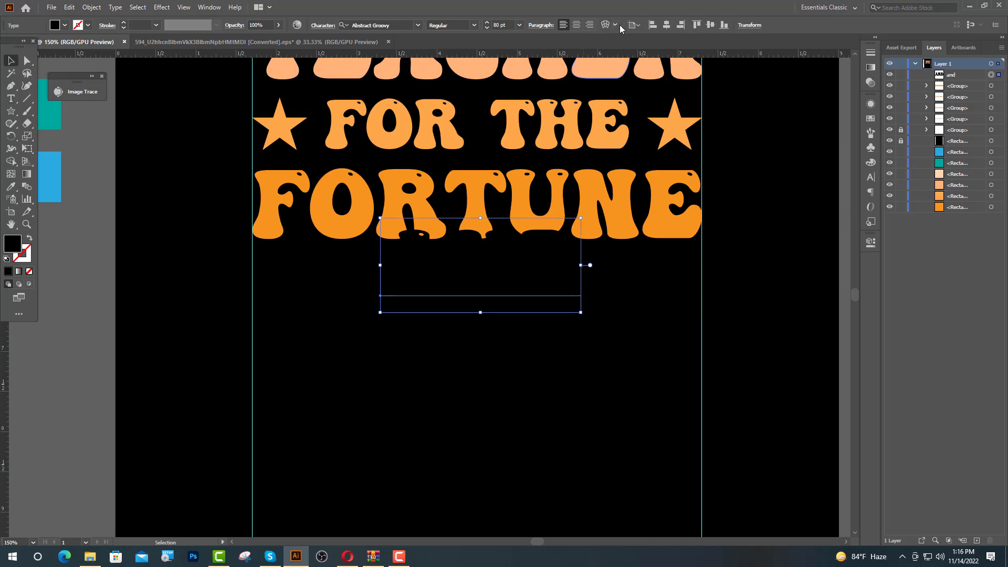
double_click(495, 25)
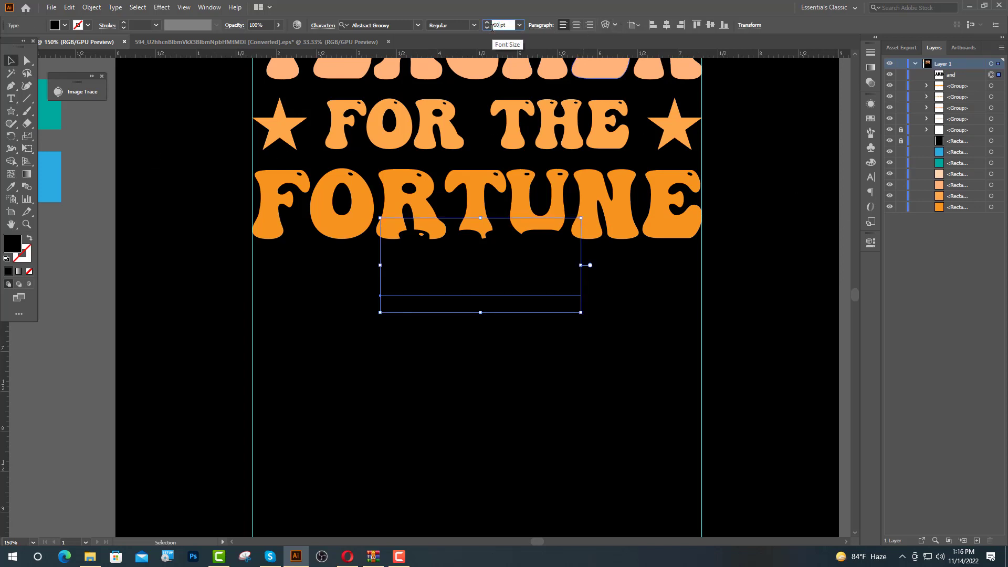
type("60")
key("Return")
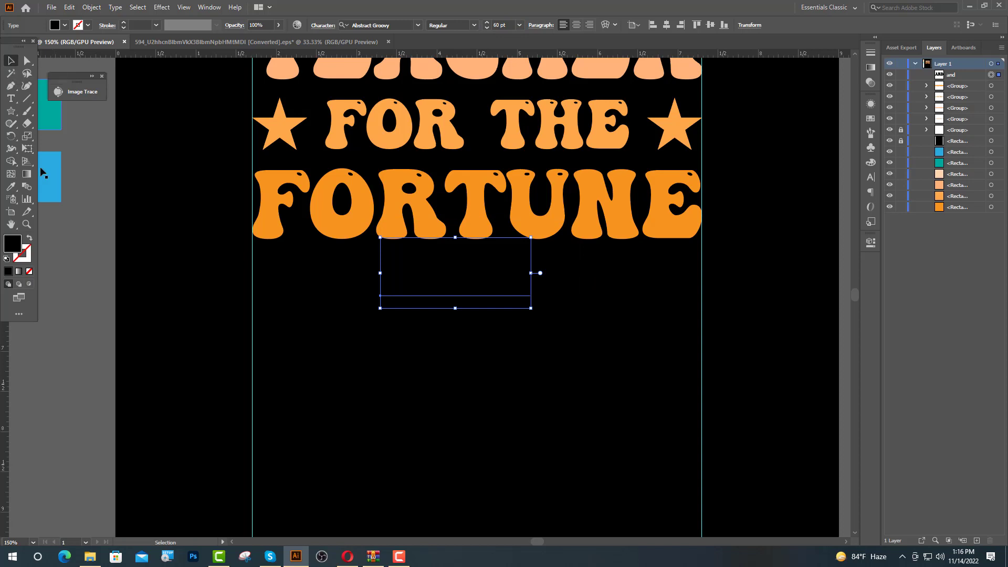
Step: Fill "AND" with the teal sampled from the swatch, move it slightly down and centre it horizontally on the artboard
left_click(10, 186)
left_click(53, 126)
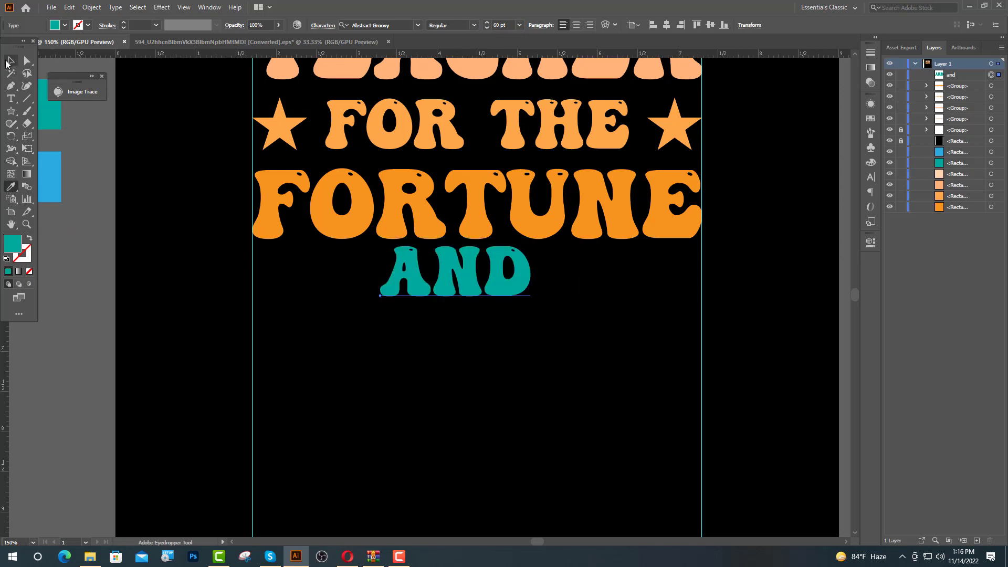
left_click(8, 62)
left_click_drag(463, 282, 463, 294)
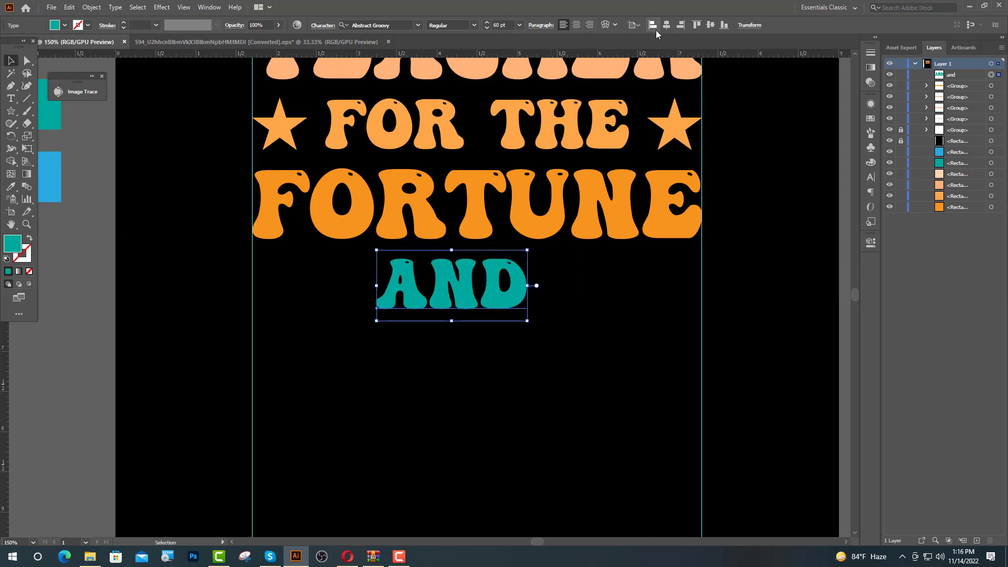
left_click(666, 25)
left_click(565, 375)
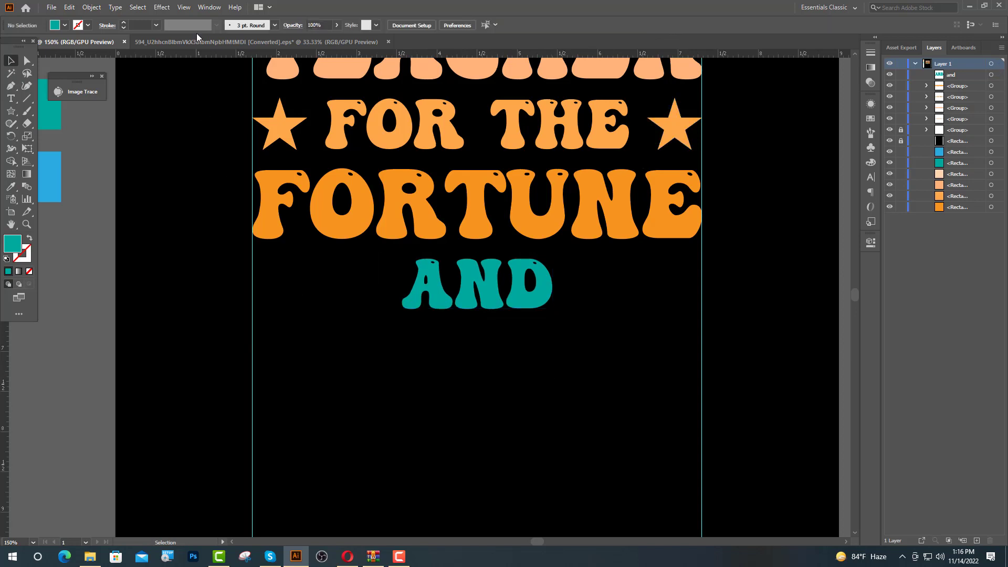
Step: Bring the pencil illustration from the other open document into the T-shirt design and shrink it to about 3.69 in wide
left_click(231, 40)
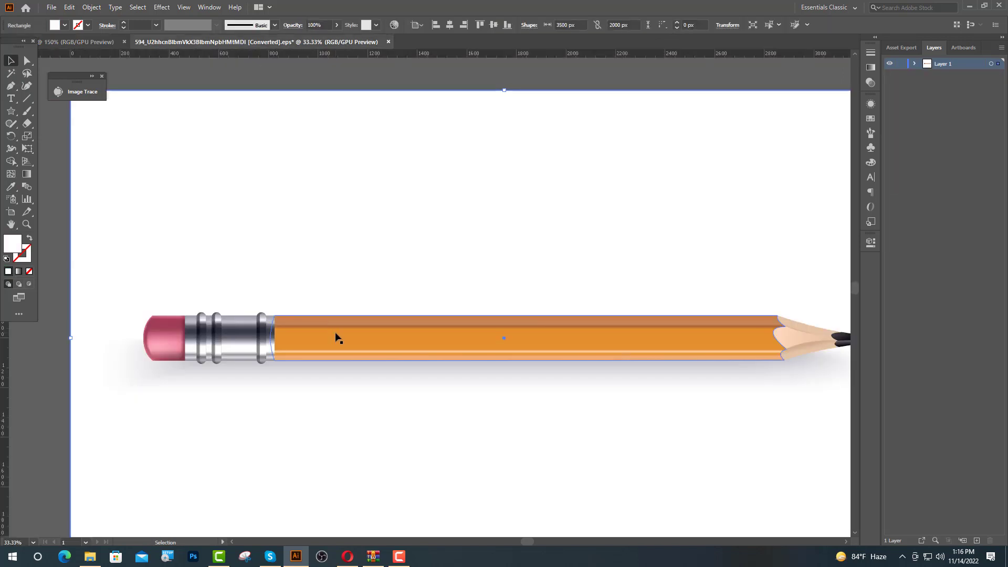
mouse_move(335, 338)
left_mouse_down()
mouse_move(283, 292)
mouse_move(92, 37)
mouse_move(182, 290)
mouse_move(365, 329)
left_mouse_up()
scroll(379, 357, "down", 5)
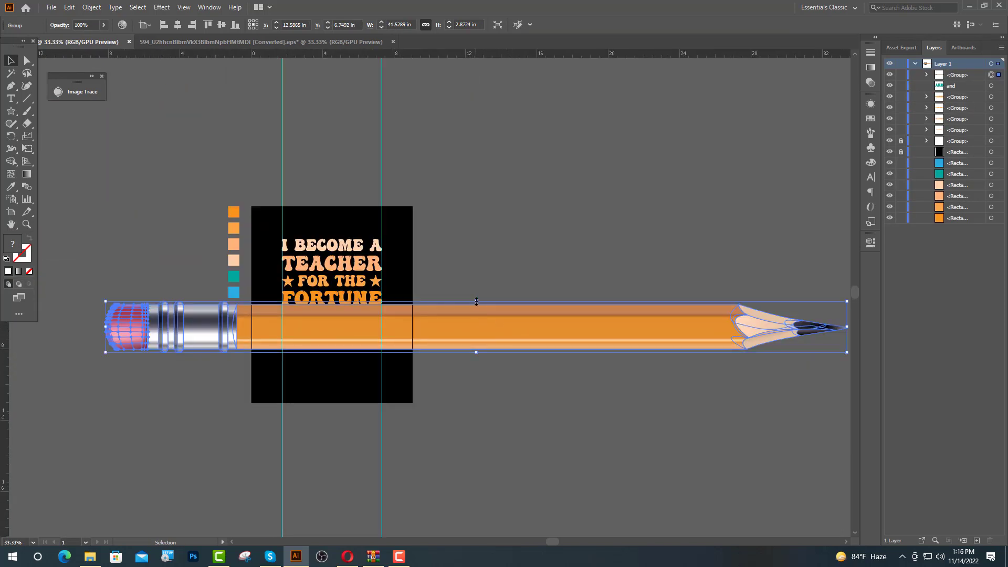
left_click_drag(476, 301, 473, 326)
left_click(507, 379)
Step: Place the pencil beside "AND" against the left guide and scale it down to about 1.6 in wide
scroll(302, 317, "up", 1)
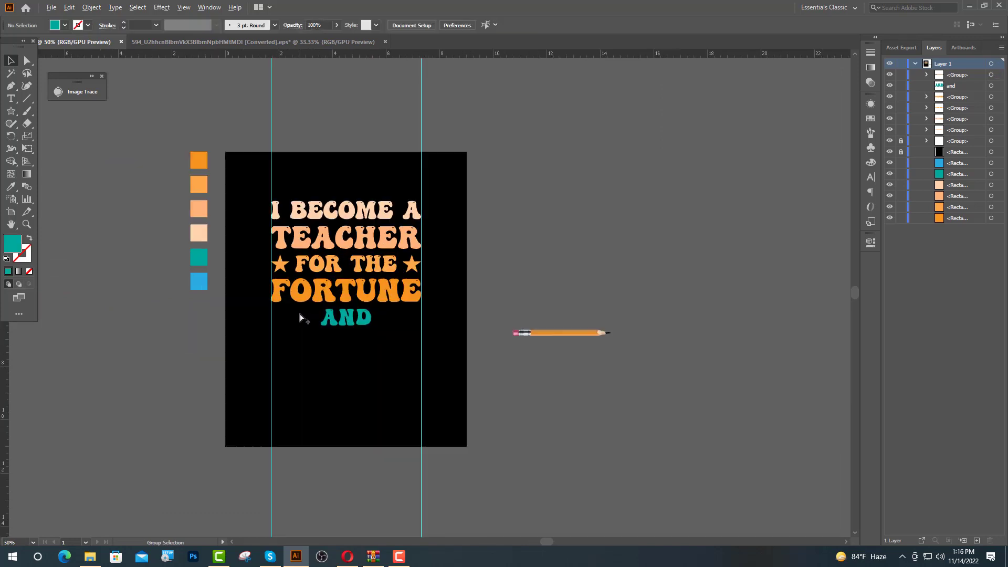
scroll(299, 317, "up", 1)
mouse_move(646, 344)
left_mouse_down()
mouse_move(433, 361)
mouse_move(276, 309)
left_mouse_up()
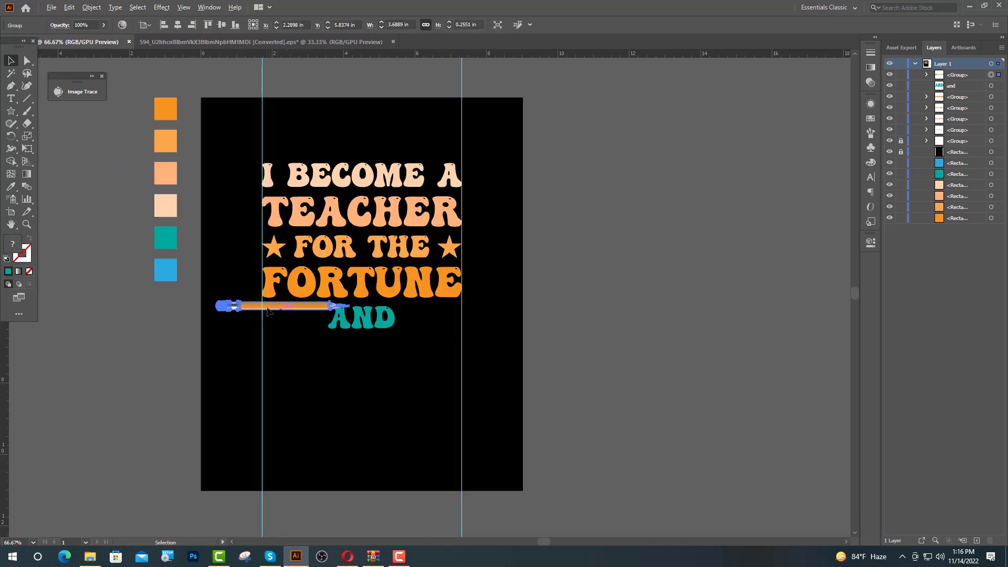
scroll(276, 310, "up", 4)
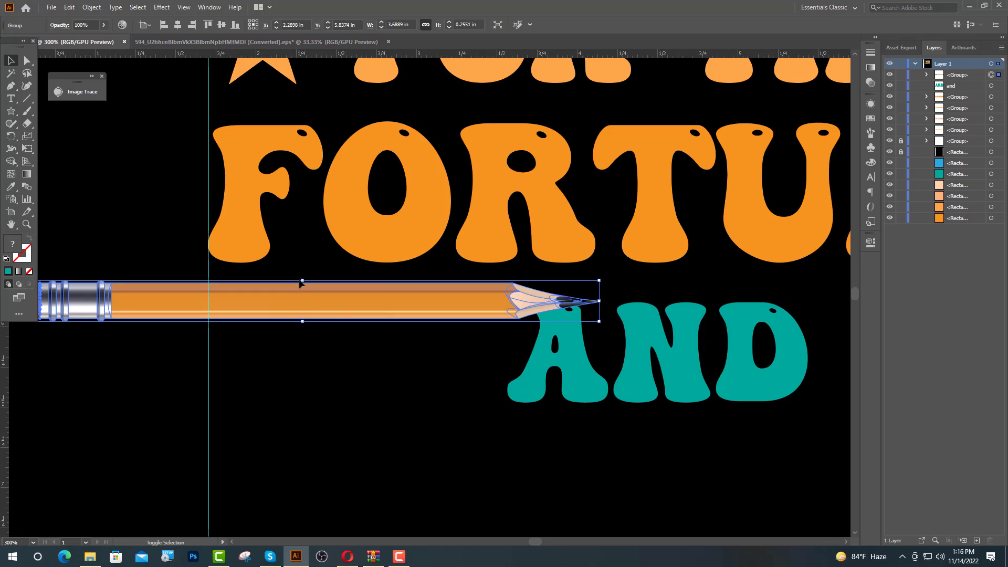
mouse_move(302, 281)
left_mouse_down()
mouse_move(342, 334)
mouse_move(359, 324)
left_mouse_up()
scroll(355, 312, "up", 3)
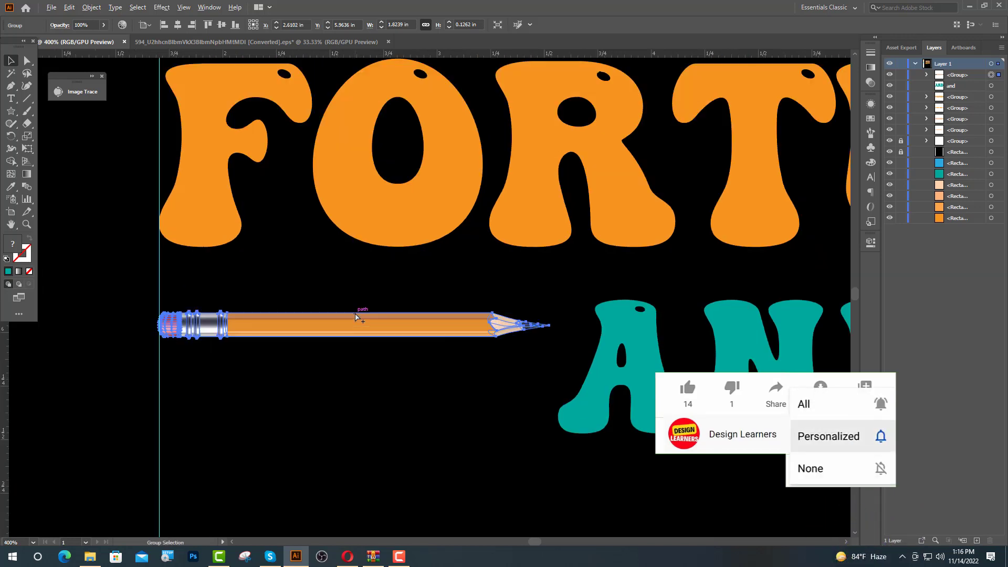
mouse_move(355, 312)
left_mouse_down()
mouse_move(355, 342)
mouse_move(341, 330)
left_mouse_up()
Step: Convert "AND" to outlines and align the pencil's top edge with the top of the word
left_click(724, 357)
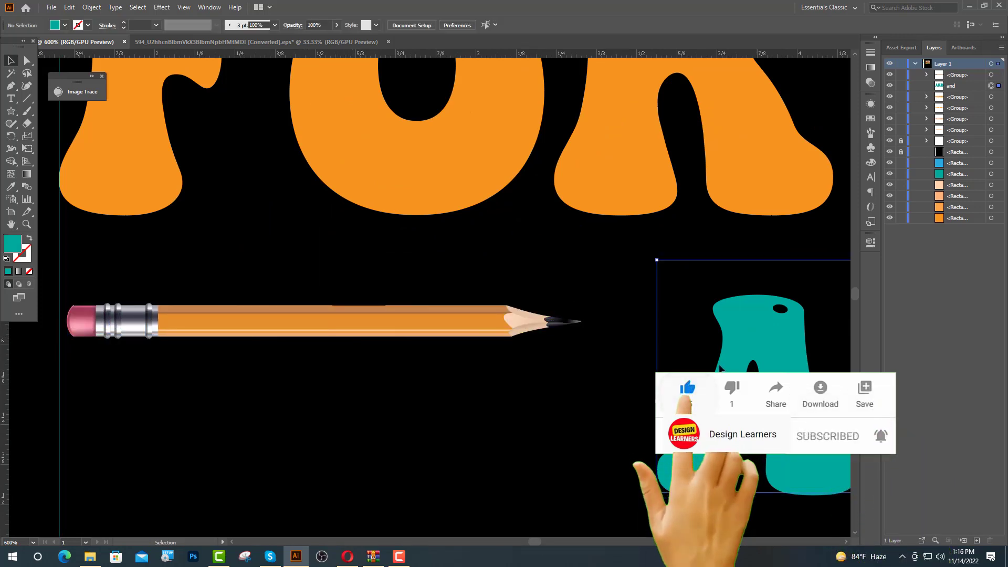
right_click(720, 363)
left_click(763, 220)
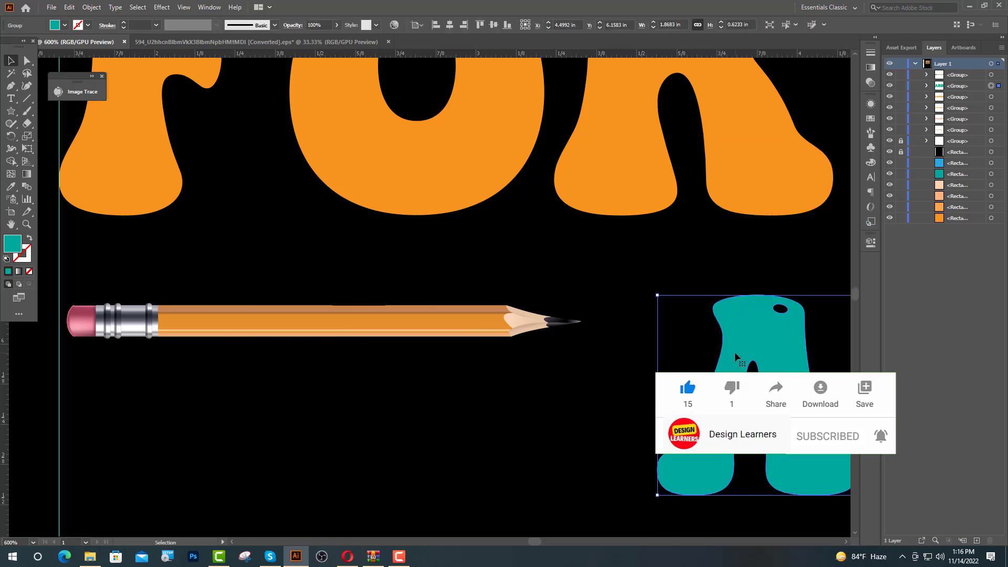
left_click(499, 321, "shift")
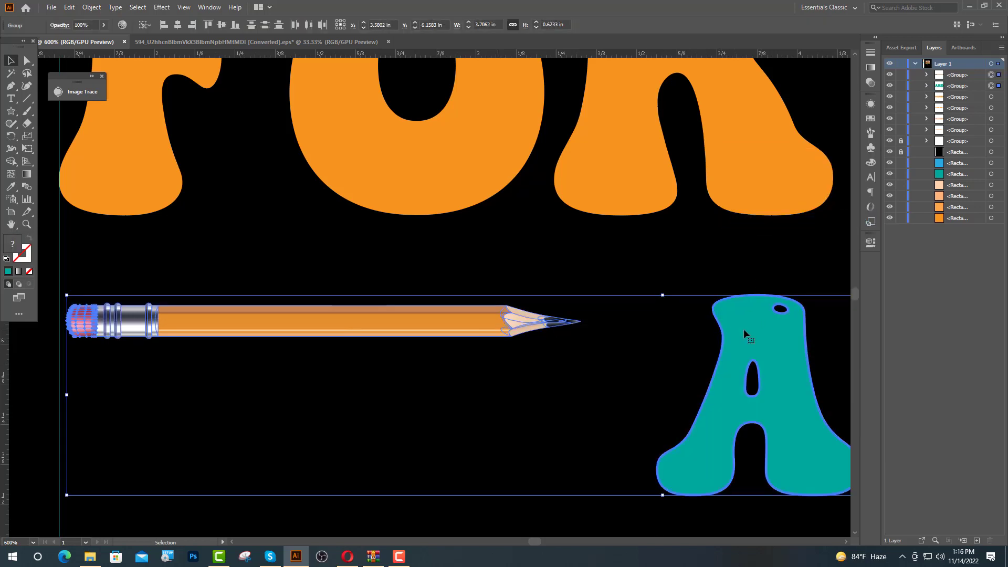
left_click(209, 24)
left_click(371, 386)
Step: Make two copies of the pencil straight below it and align the lowest one with the bottom of "AND"
left_click_drag(362, 319, 360, 373)
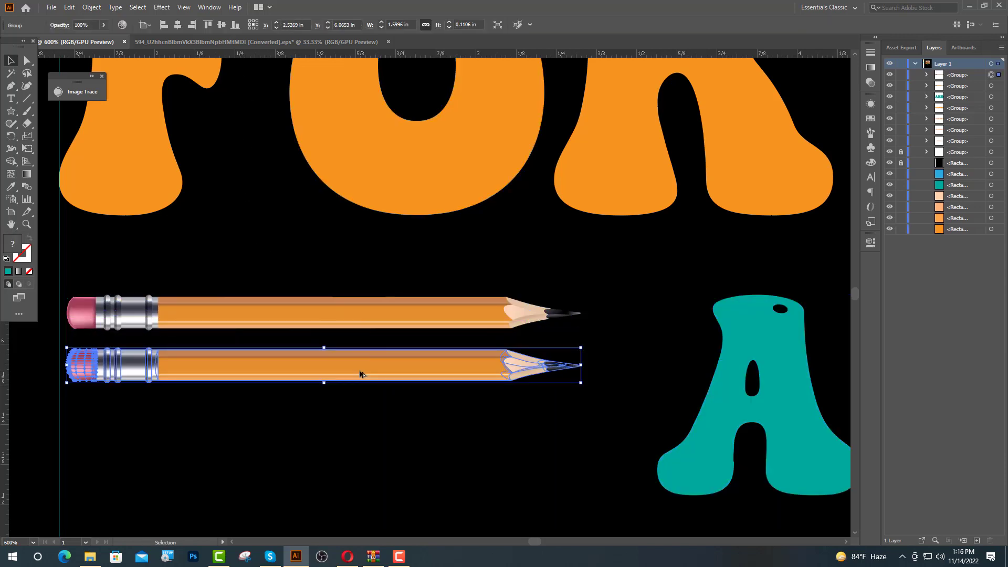
key("ctrl+d")
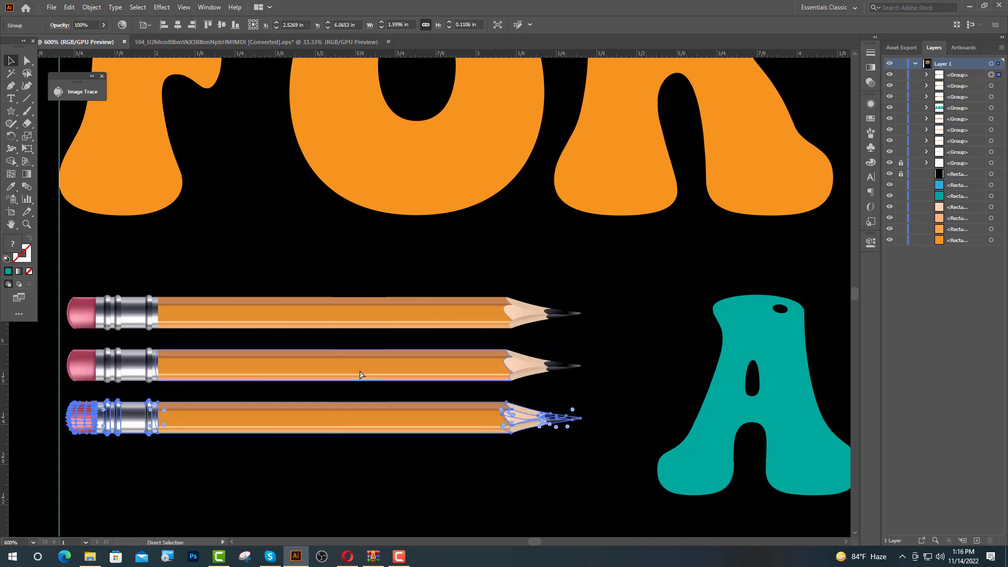
left_click(723, 414, "shift")
left_click(717, 416)
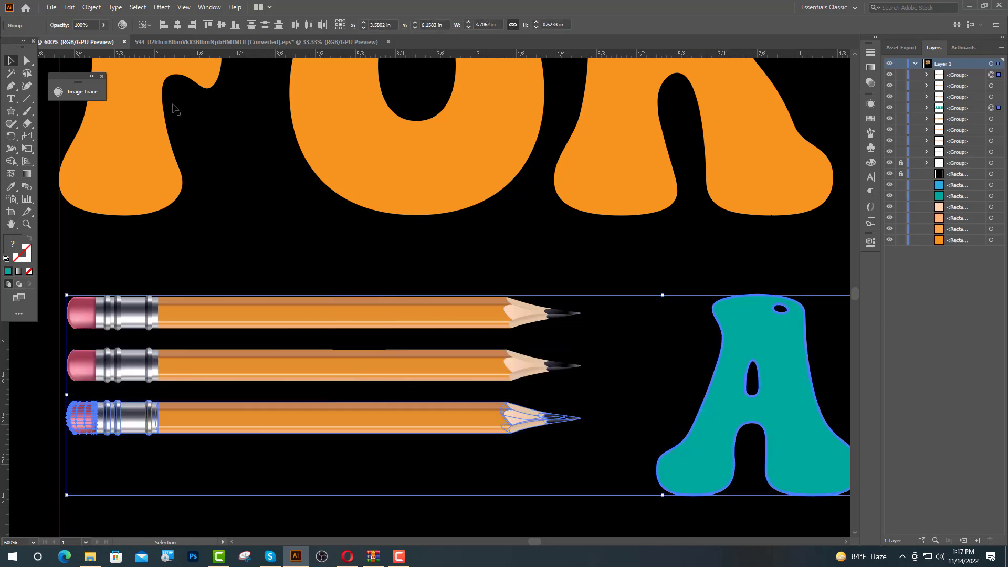
left_click(235, 26)
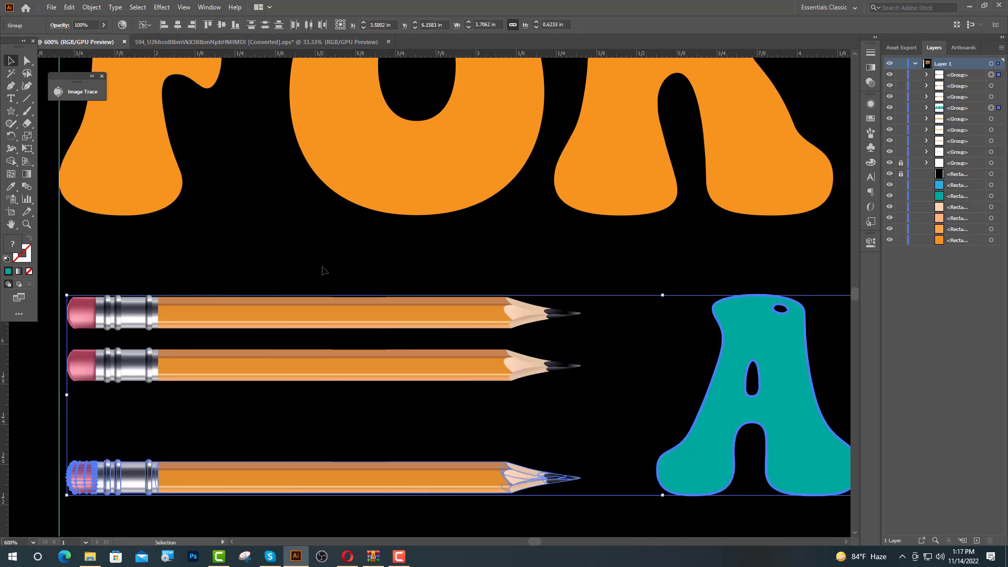
left_click(323, 270)
Step: Distribute the three pencils evenly in the vertical direction, aligning to the selection
mouse_move(265, 277)
left_mouse_down()
mouse_move(295, 355)
mouse_move(386, 479)
left_mouse_up()
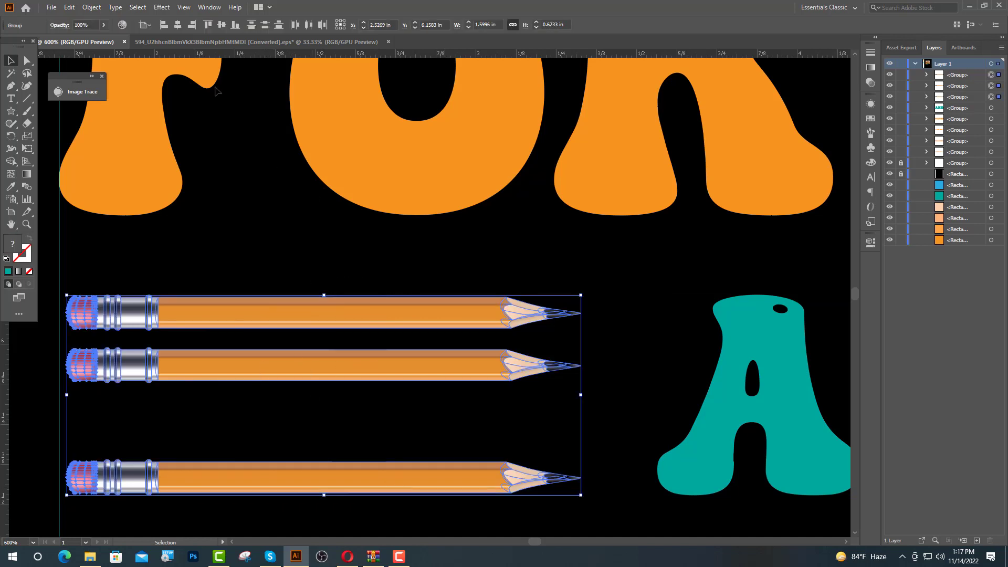
left_click(153, 28)
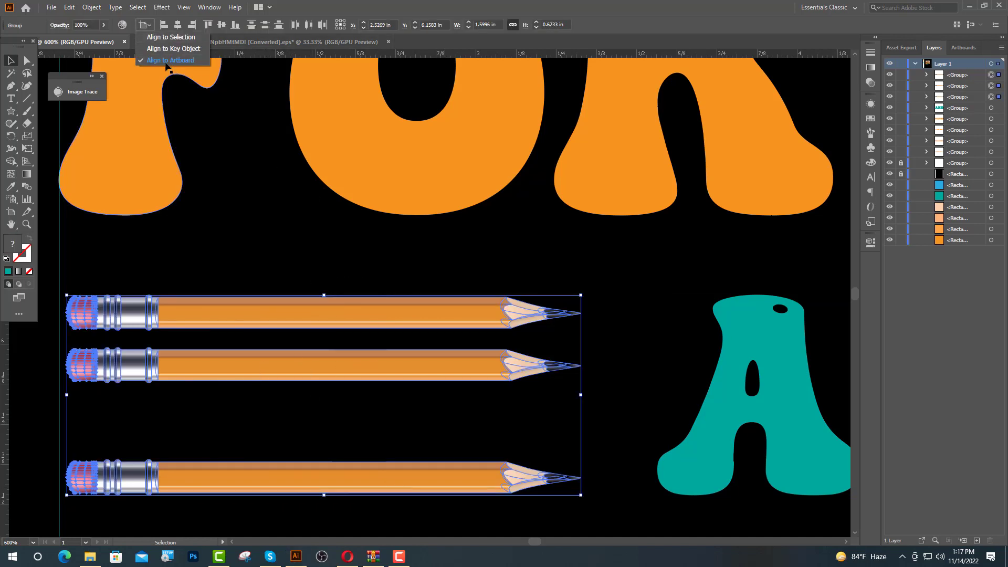
left_click(153, 37)
left_click(265, 25)
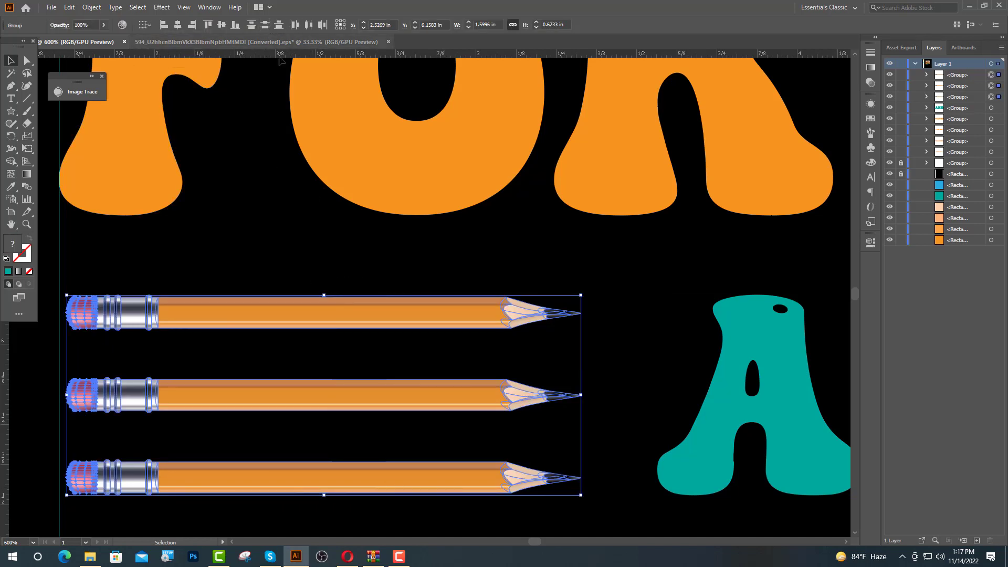
left_click(315, 238)
Step: Copy the three pencils to the other side of "AND" and nudge the copies until their tips meet the right guide
scroll(334, 393, "down", 4)
scroll(424, 364, "up", 2)
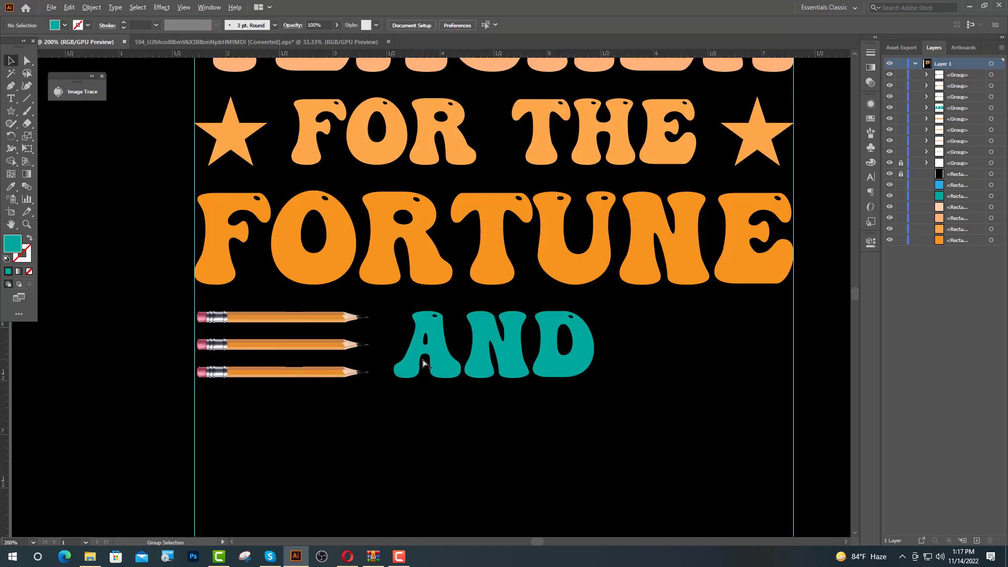
mouse_move(169, 272)
left_mouse_down()
mouse_move(237, 386)
mouse_move(266, 411)
left_mouse_up()
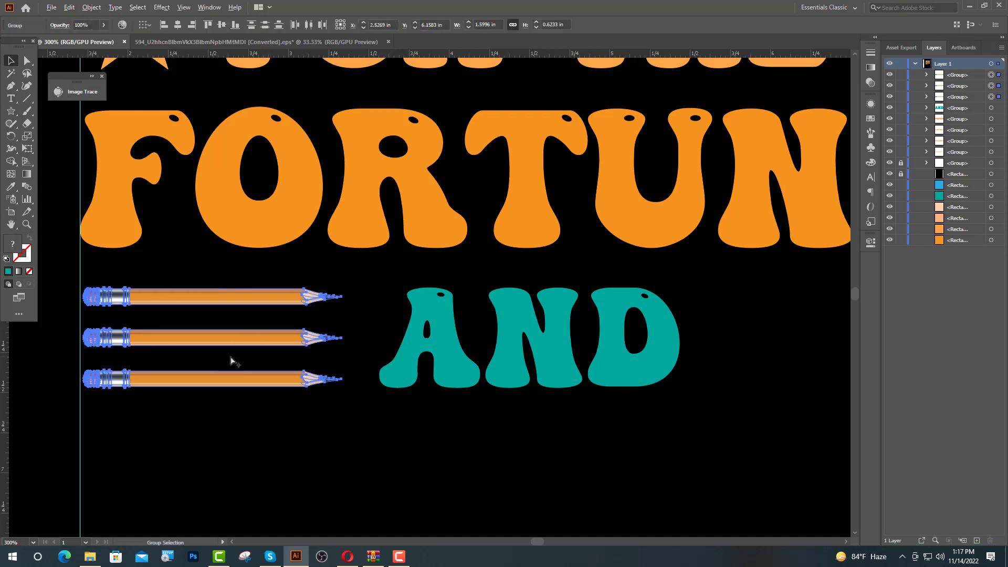
scroll(231, 357, "down", 1)
left_click_drag(261, 352, 684, 355)
scroll(726, 349, "up", 4)
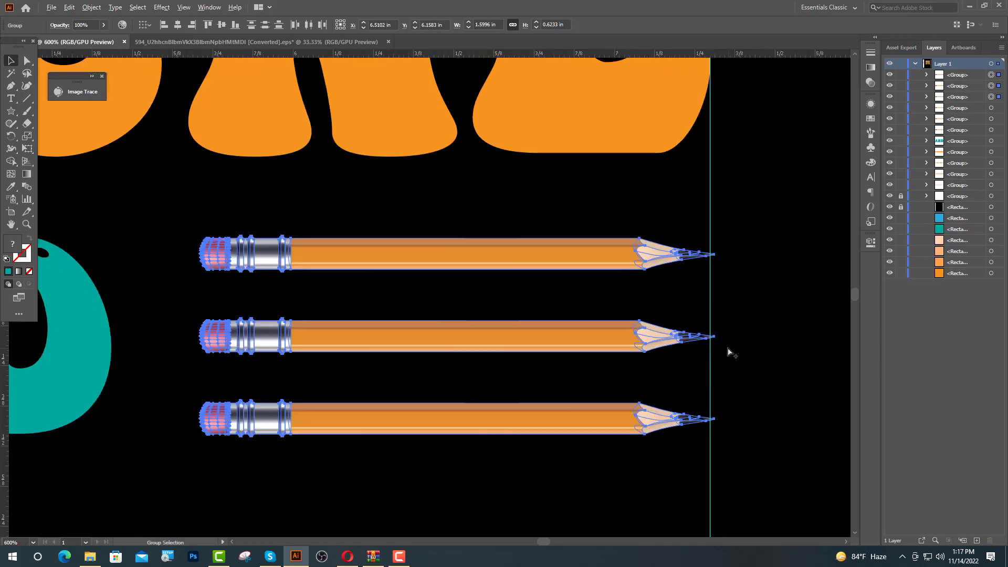
key("Left")
key("Left")
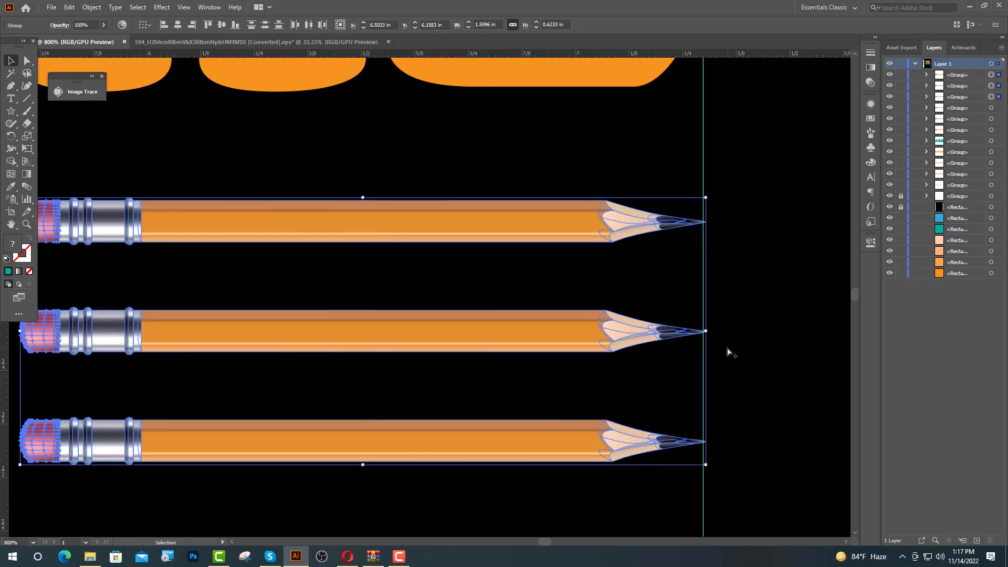
Step: Reflect the copied pencils across the vertical axis so their tips point toward "AND"
scroll(731, 351, "down", 3)
right_click(525, 316)
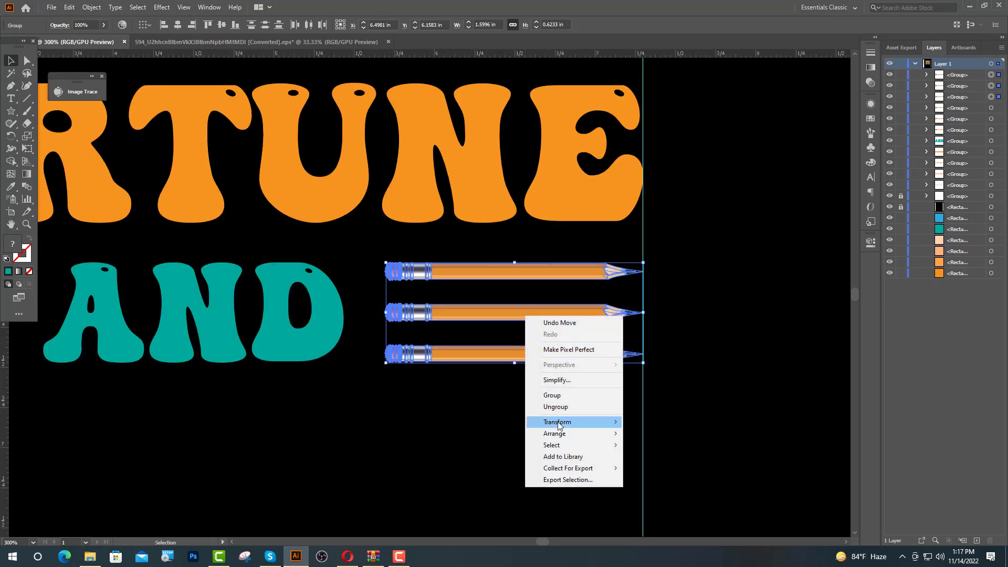
mouse_move(566, 424)
left_click(649, 460)
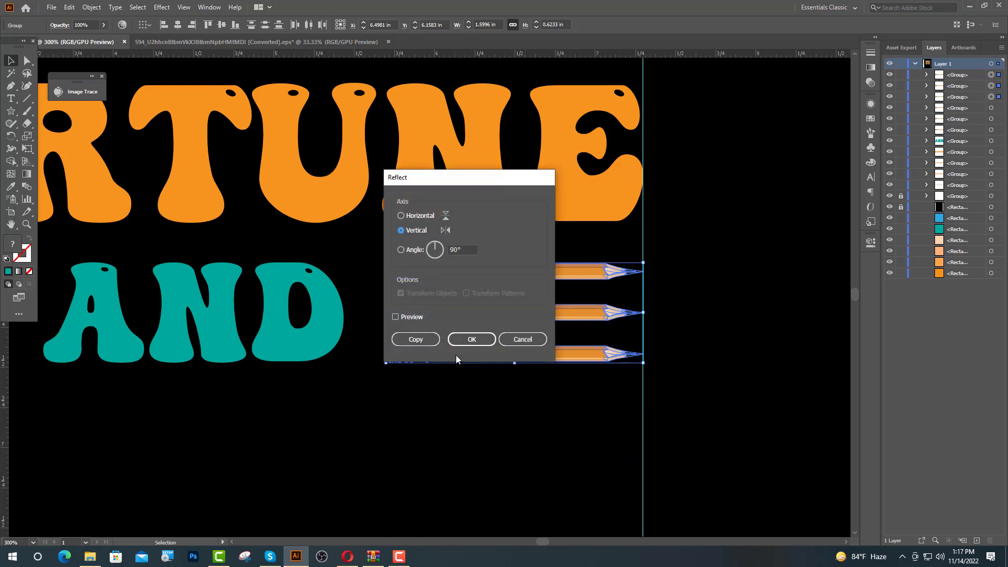
left_click(471, 340)
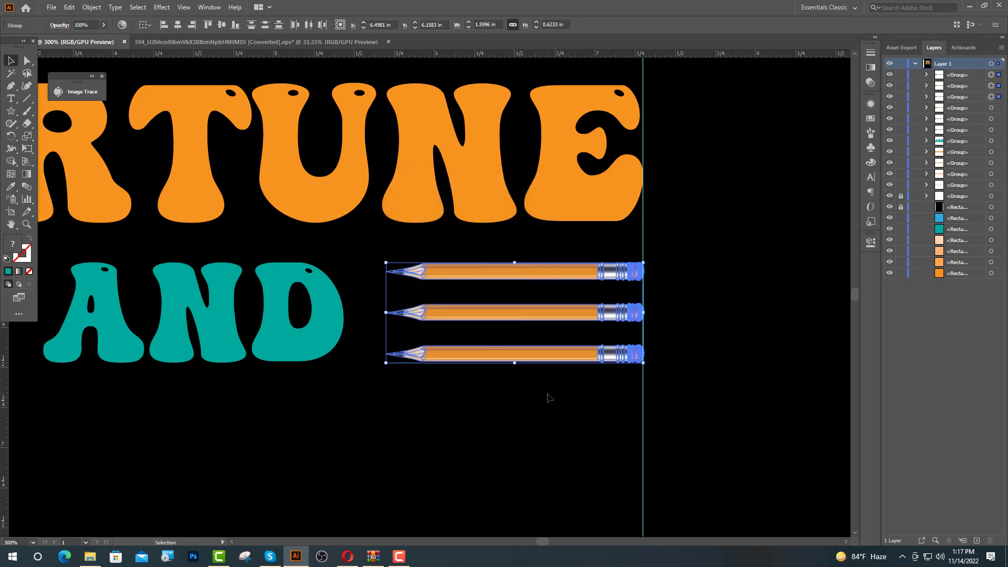
left_click(722, 357)
key("ctrl+minus")
key("ctrl+minus")
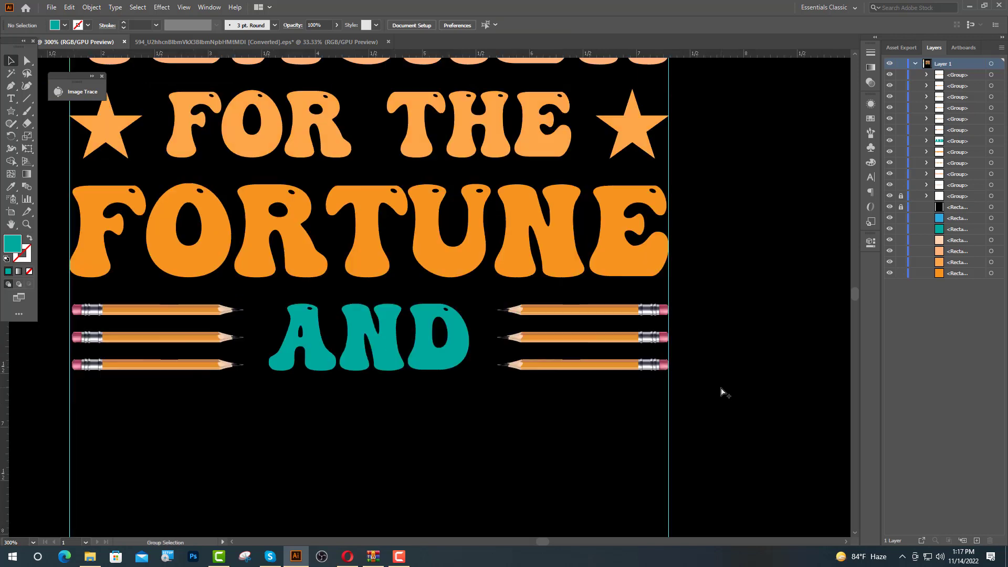
Step: Group "AND" together with the pencils on both sides of it
mouse_move(461, 383)
left_mouse_down()
mouse_move(663, 441)
mouse_move(710, 441)
left_mouse_up()
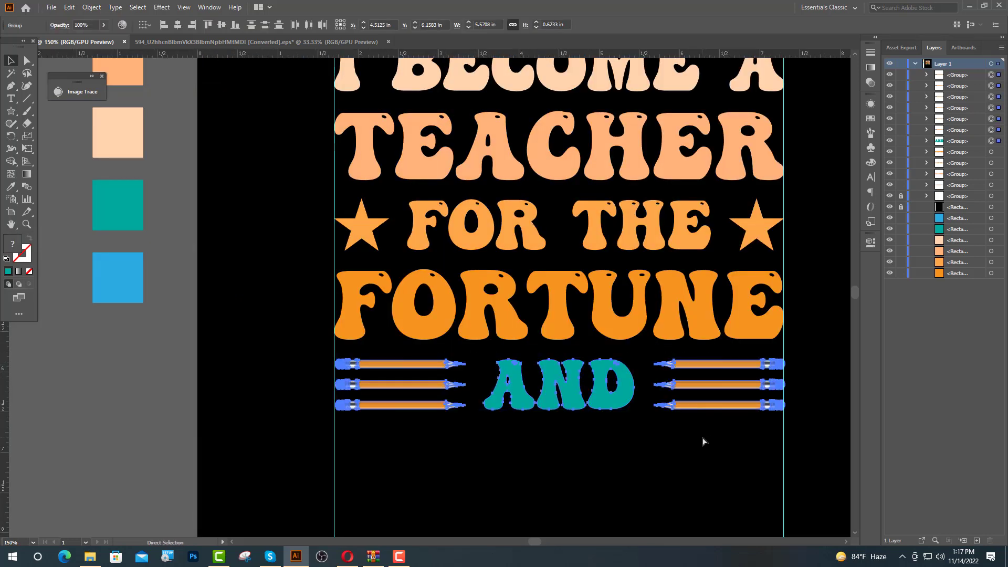
key("ctrl+g")
left_click(499, 464)
scroll(427, 427, "down", 2)
scroll(386, 399, "up", 3)
scroll(294, 336, "down", 3)
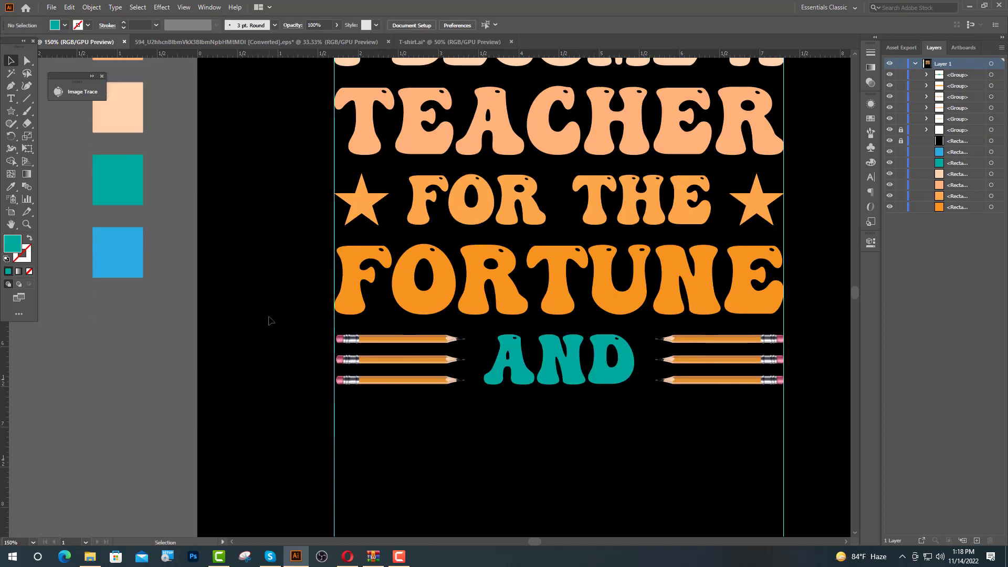
Step: Add the text "fame" in the Abstract Groovy font at 60 pt, starting at the left guide below "AND"
scroll(269, 320, "down", 2)
left_click(8, 102)
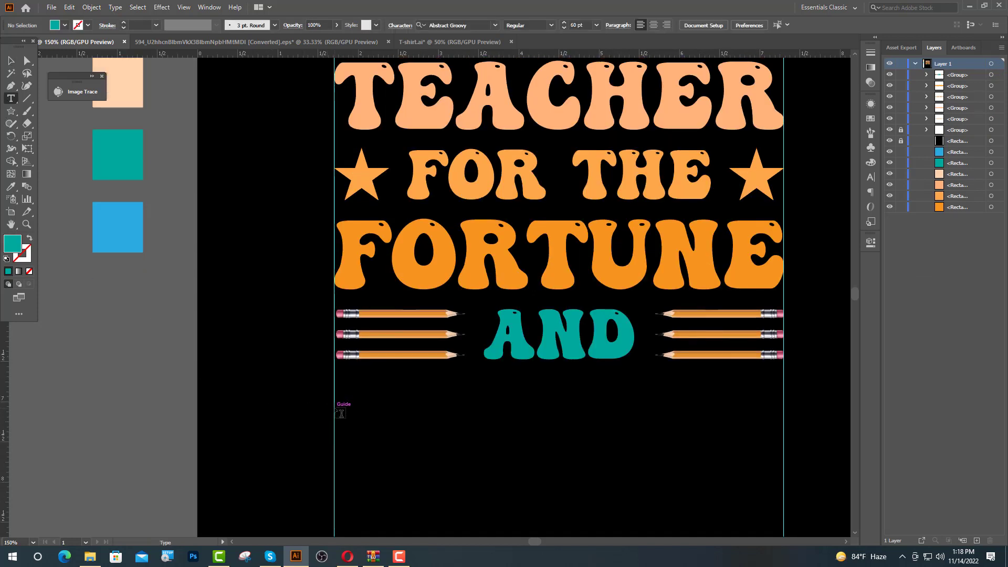
left_click(336, 408)
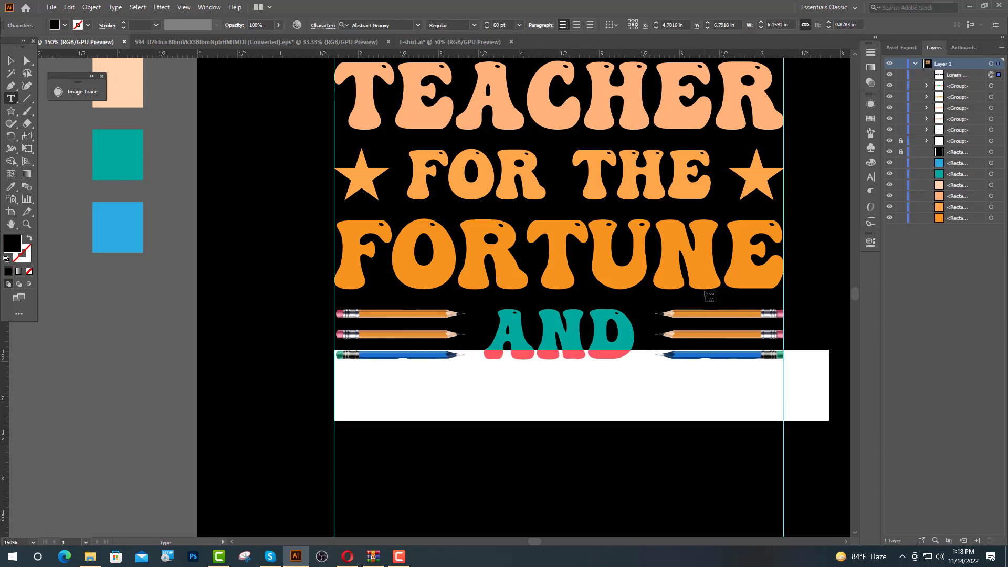
type("f")
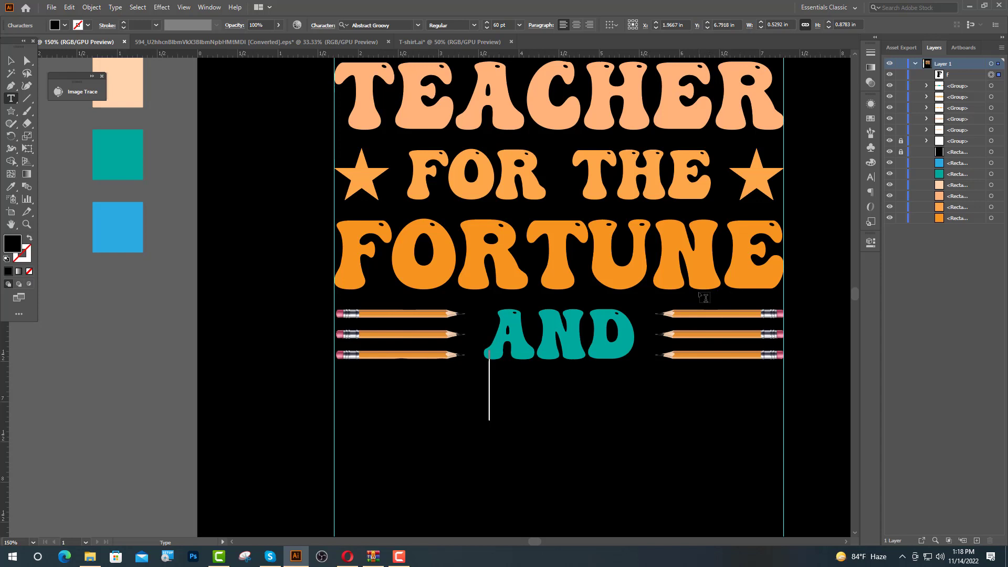
type("ame")
key("Escape")
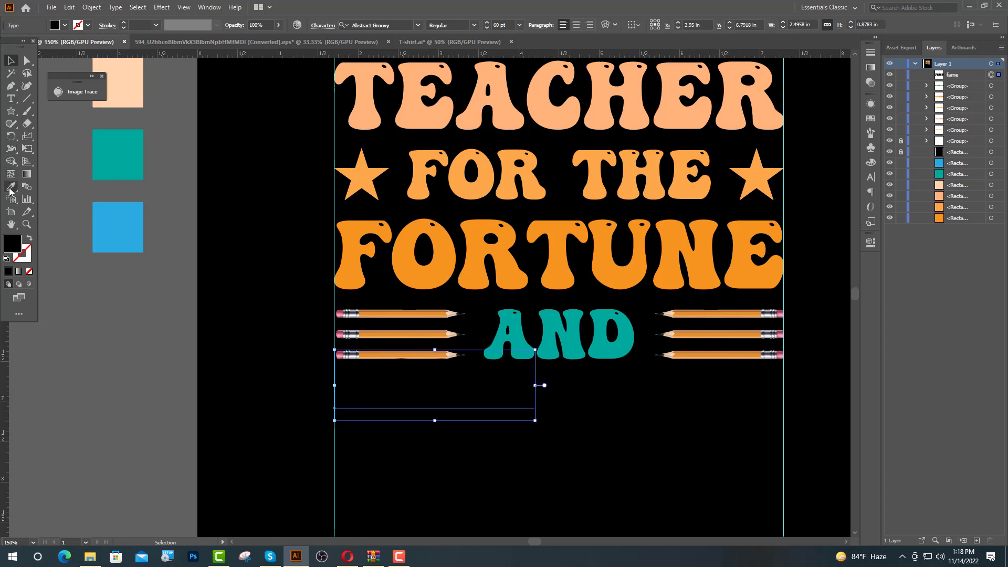
Step: Color the "FAME" text with the blue swatch and convert it to outlines
left_click(10, 188)
left_click(104, 225)
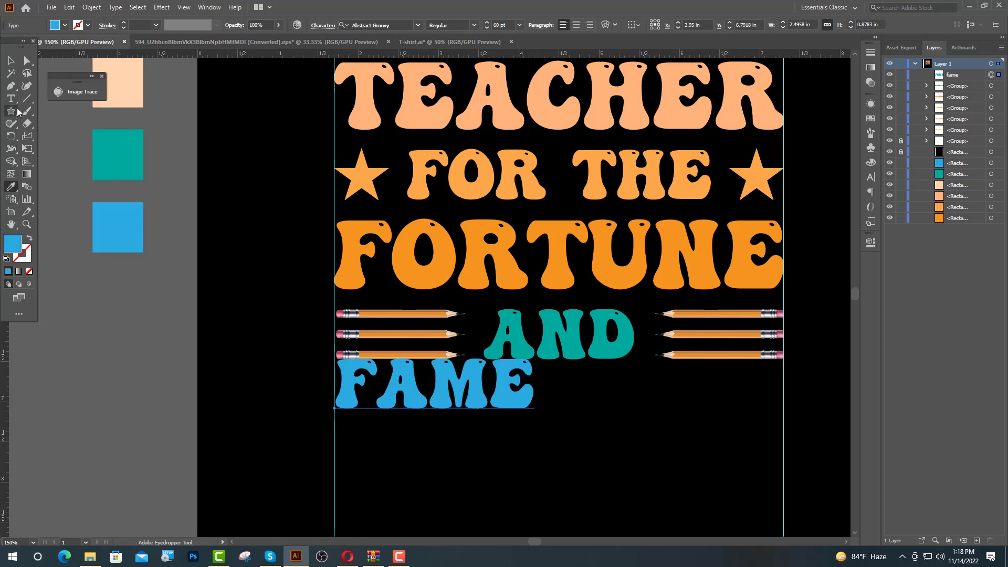
key("v")
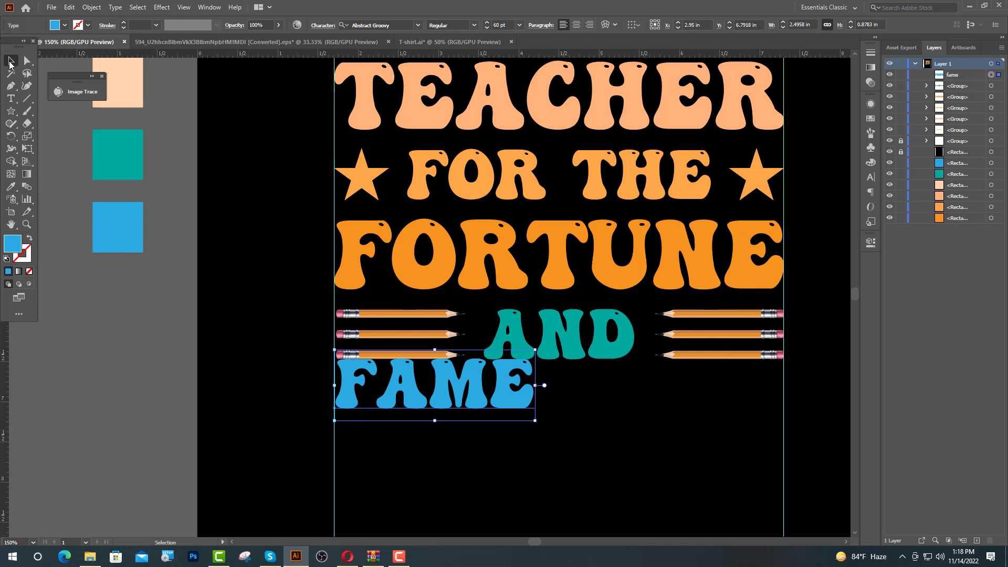
right_click(399, 395)
left_click(451, 244)
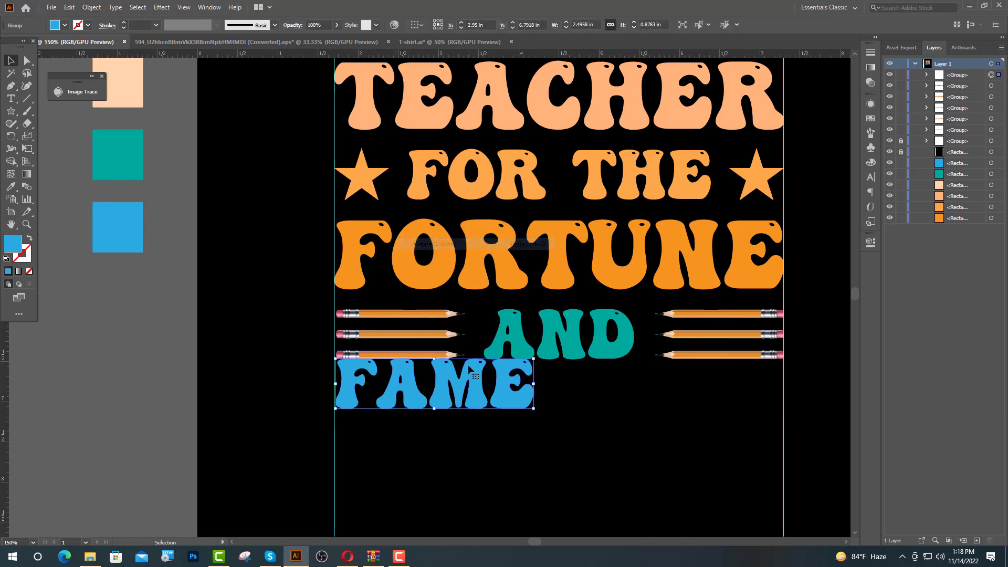
Step: Move "FAME" below the pencils and "AND" so that its left edge meets the left guide
left_click(417, 471)
scroll(334, 394, "up", 3)
left_click_drag(372, 379, 367, 420)
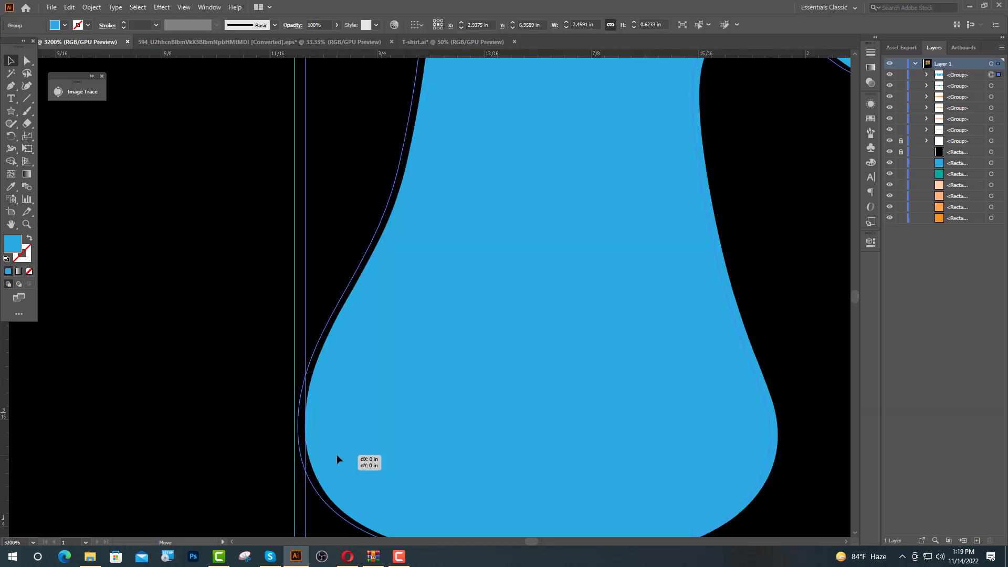
left_click_drag(337, 456, 327, 462)
left_click(253, 447)
scroll(243, 456, "down", 8)
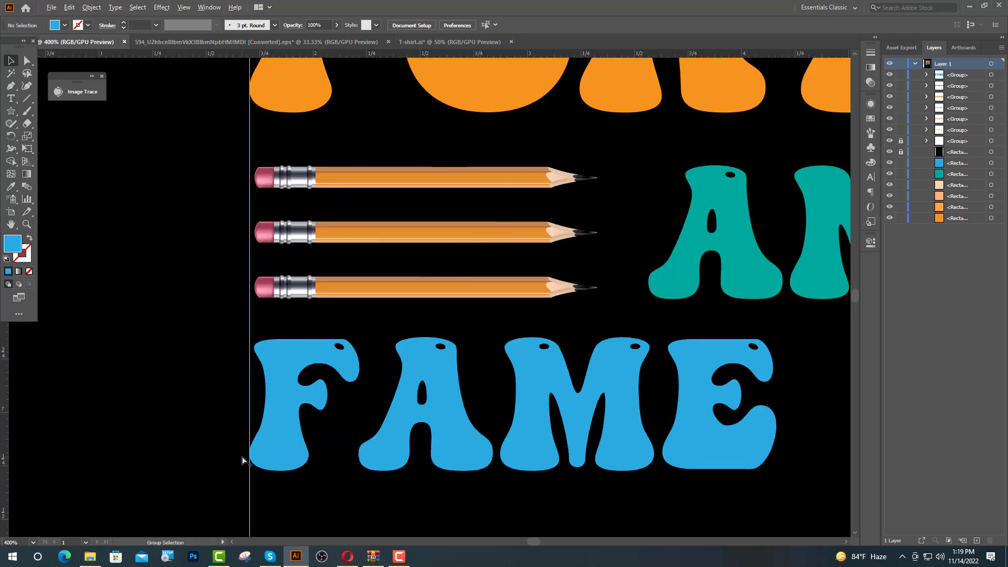
Step: Scale "FAME" proportionally to span both guides, about 5.6 in wide, and position it beneath the "AND" row
left_click(503, 439)
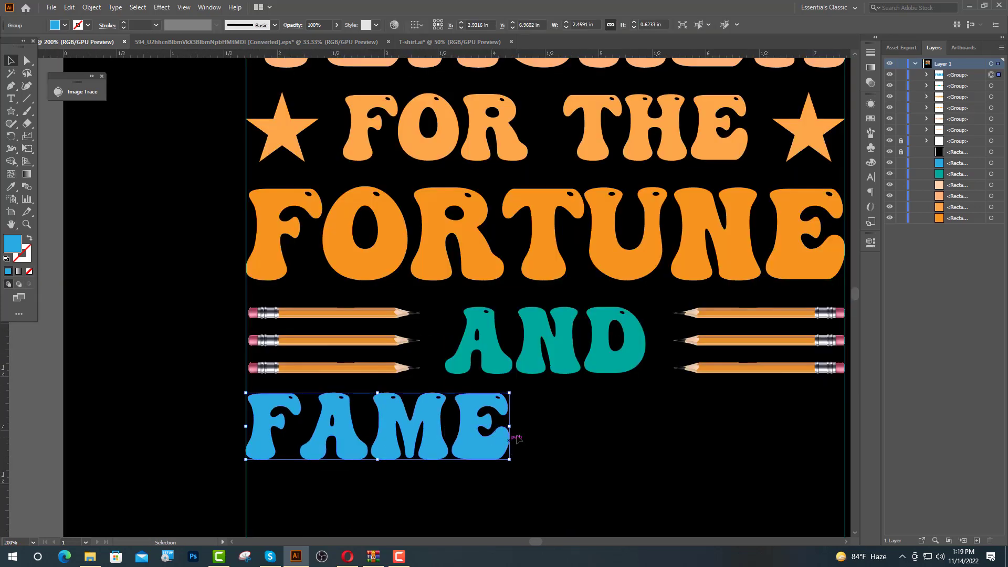
scroll(509, 429, "down", 2)
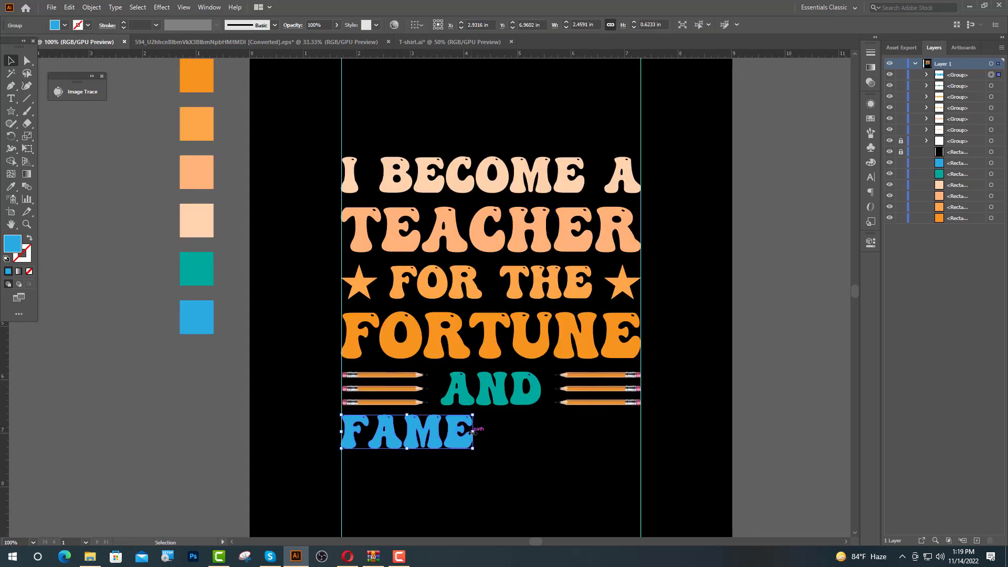
left_click_drag(473, 431, 635, 439)
left_click(524, 459)
left_click_drag(507, 447, 503, 463)
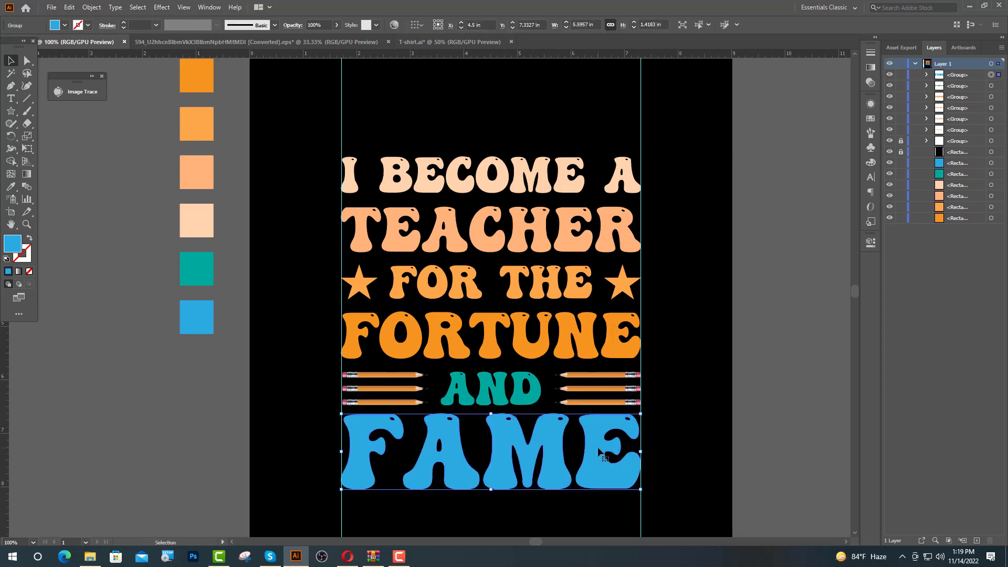
left_click(684, 434)
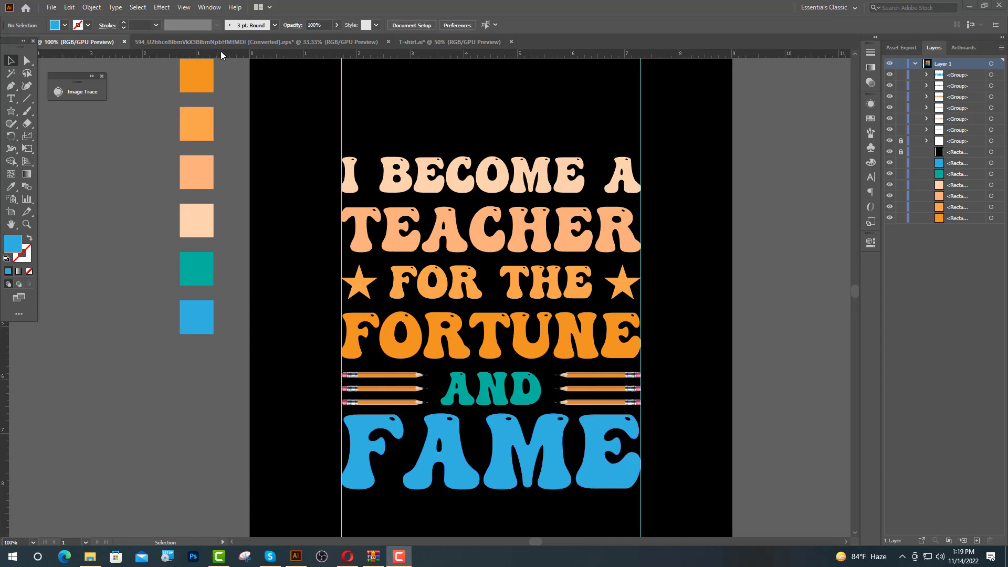
Step: Move all lines from "TEACHER" down against "I BECOME A", and nudge them down to leave an even gap
left_click(457, 483)
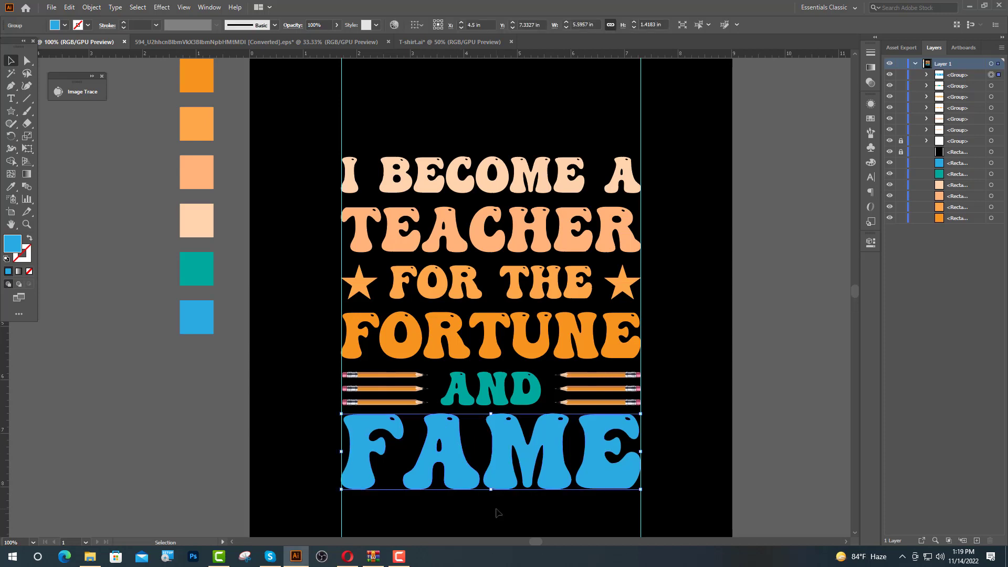
mouse_move(494, 510)
left_mouse_down()
mouse_move(549, 344)
mouse_move(560, 218)
left_mouse_up()
scroll(560, 236, "up", 2)
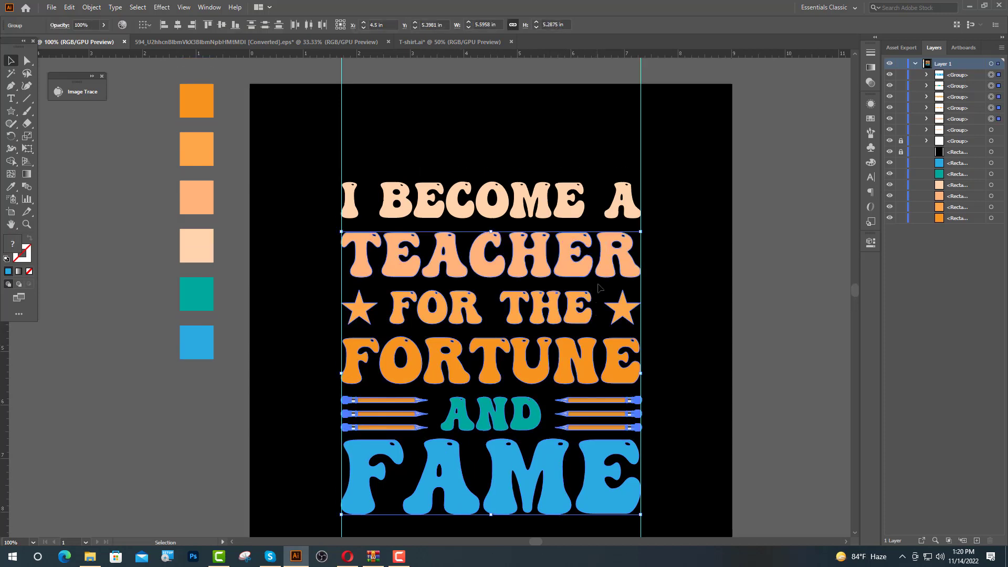
scroll(495, 262, "up", 5)
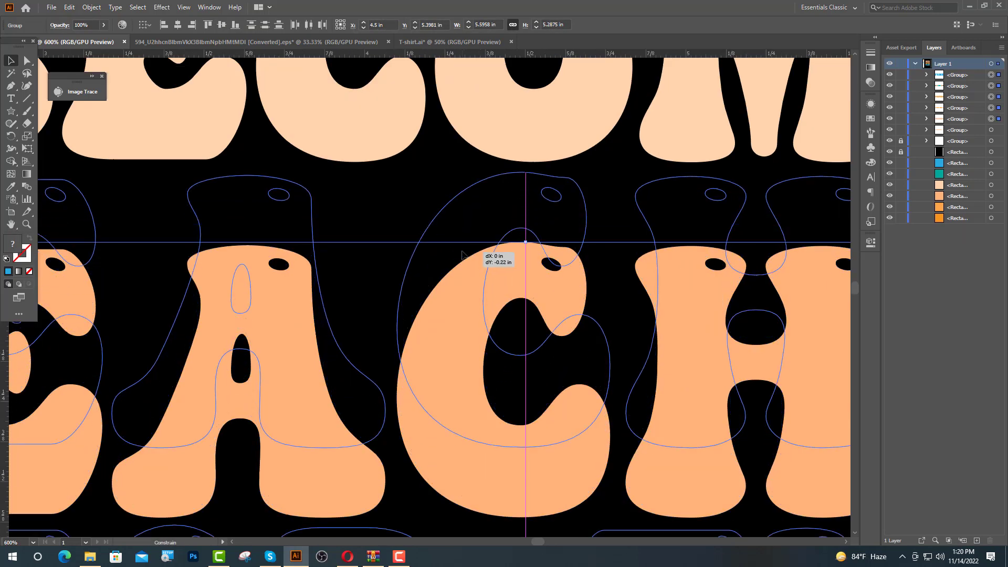
scroll(393, 277, "down", 1)
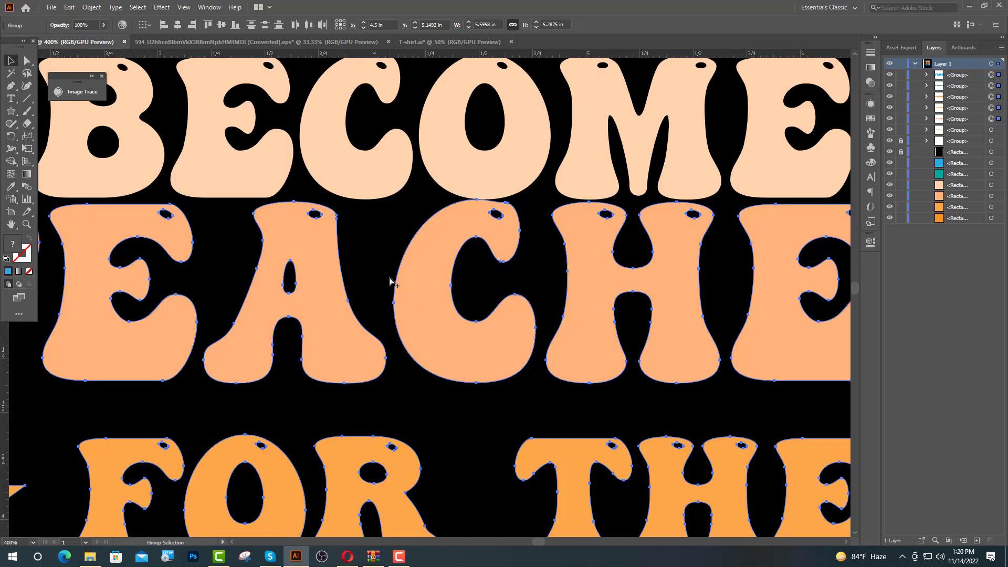
key("Down")
key("Down")
key("Down")
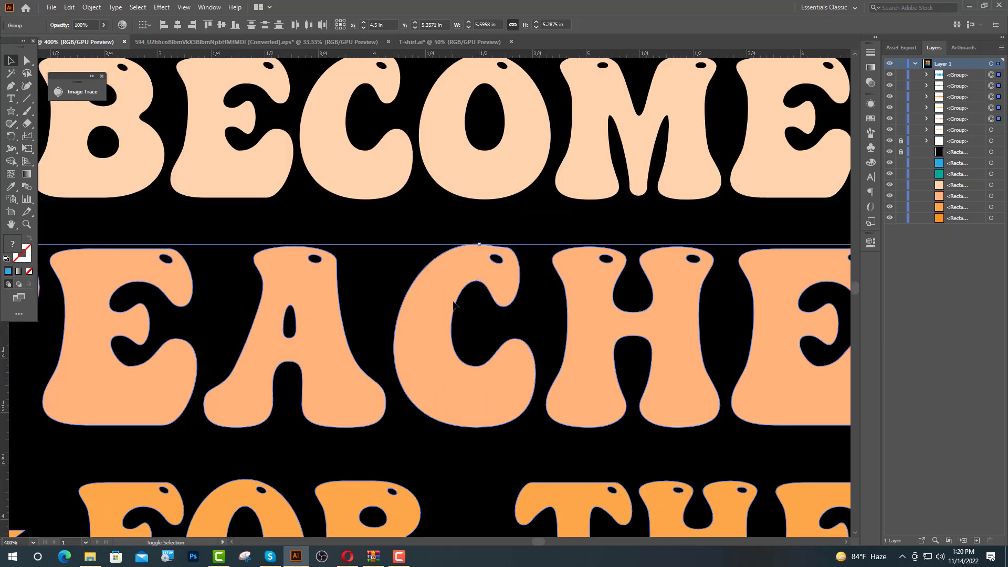
Step: Take "TEACHER" out of the selection, move the remaining lines up against it, and nudge them down to set the gap
left_click(488, 360, "shift")
scroll(525, 378, "down", 4)
left_click_drag(572, 404, 568, 356)
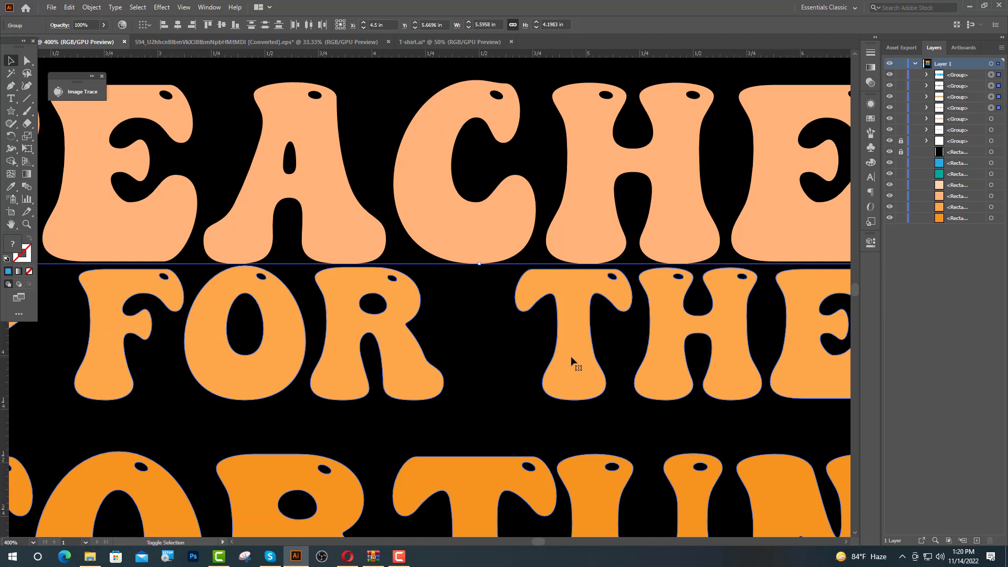
key("Down")
key("Down")
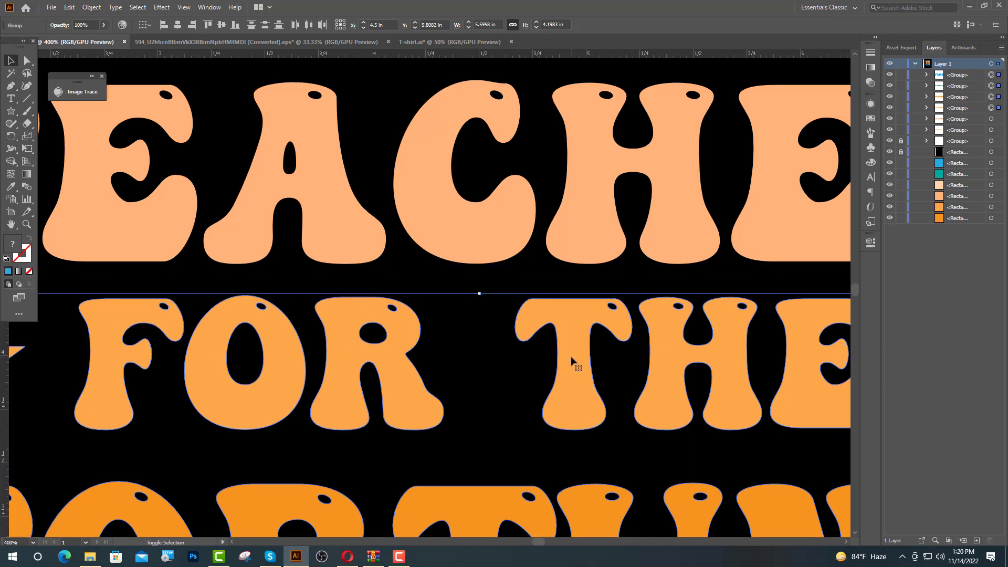
key("shift+Down")
Step: Exclude "FOR THE" from the selection, bring "FORTUNE" and the lines below up against it, and nudge them down by the gap
left_click(561, 336, "shift")
scroll(567, 339, "down", 2)
scroll(572, 356, "down", 1)
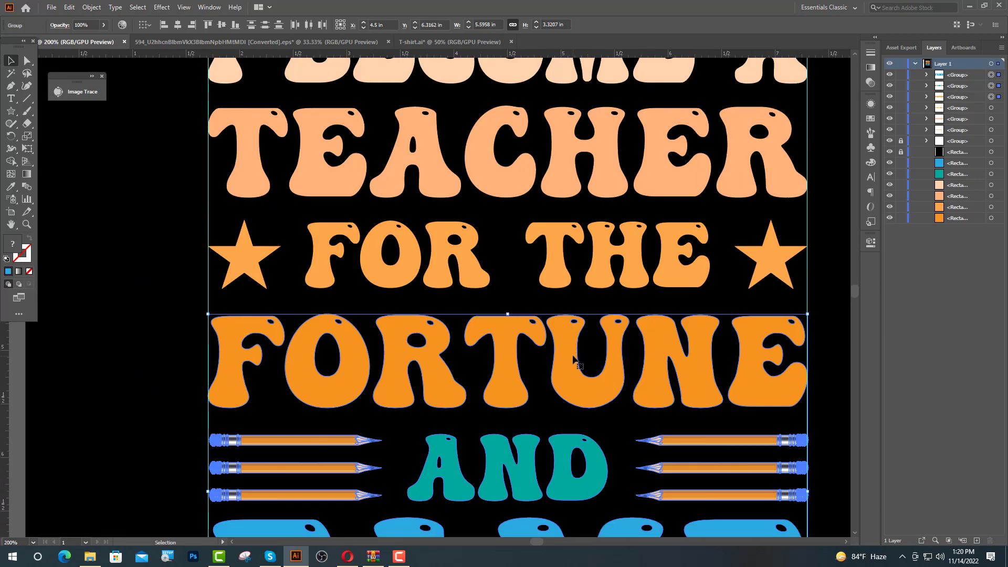
left_click_drag(573, 359, 573, 338)
scroll(563, 335, "up", 1)
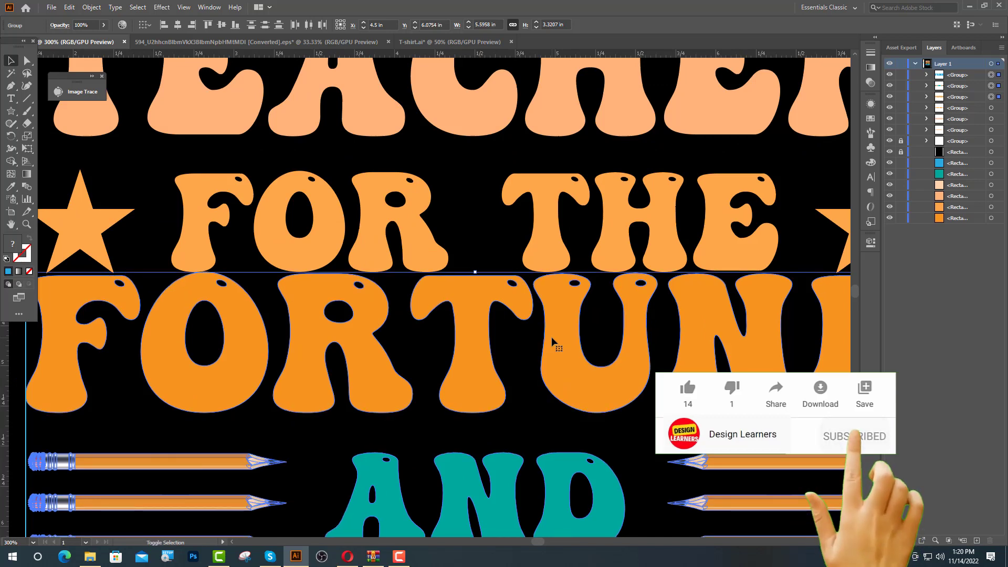
key("Down")
key("Down")
key("Down")
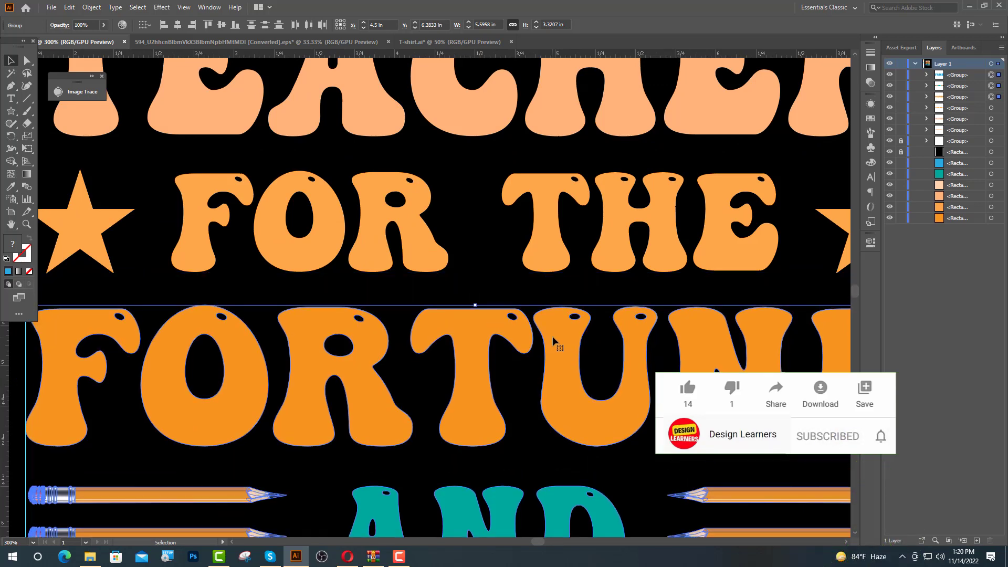
Step: Exclude "FORTUNE" from the selection, move the "AND" row and "FAME" up against it, and nudge them down by the gap
left_click(555, 343, "shift")
scroll(513, 342, "down", 4)
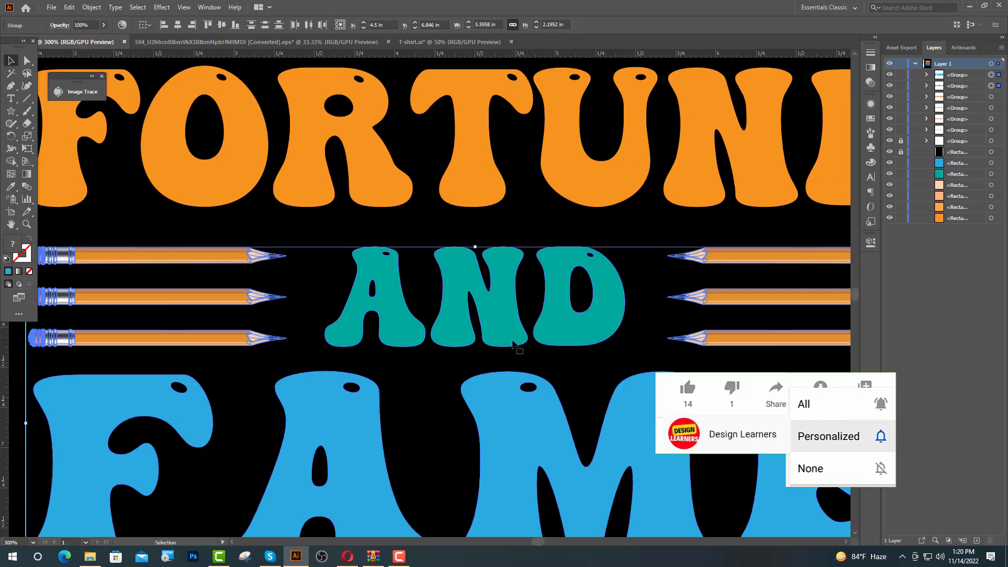
left_click_drag(513, 343, 511, 294)
key("Down")
key("Down")
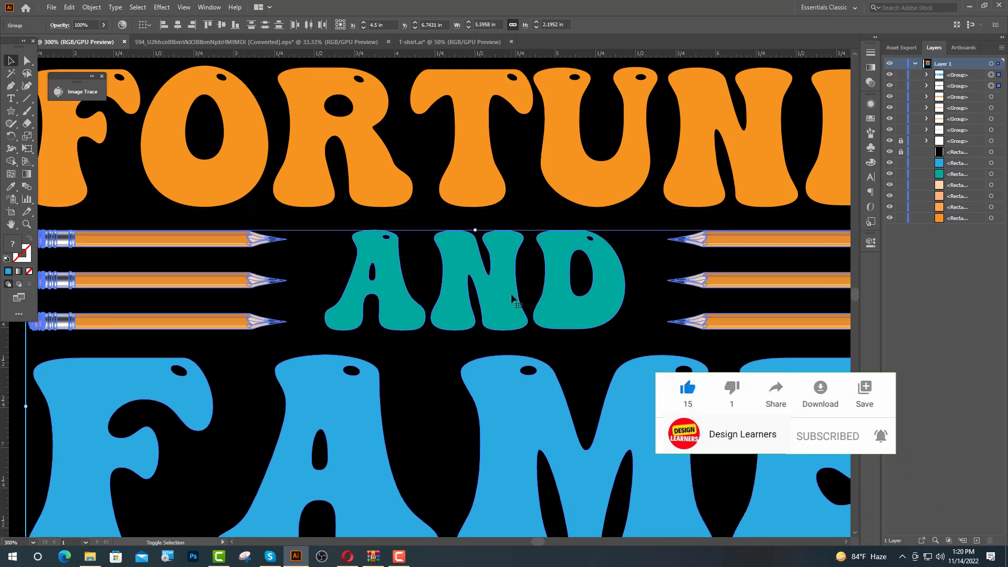
Step: Move "FAME" up against the "AND" row, nudge it down to match the other gaps, and deselect it
left_click(484, 390)
scroll(484, 301, "down", 2)
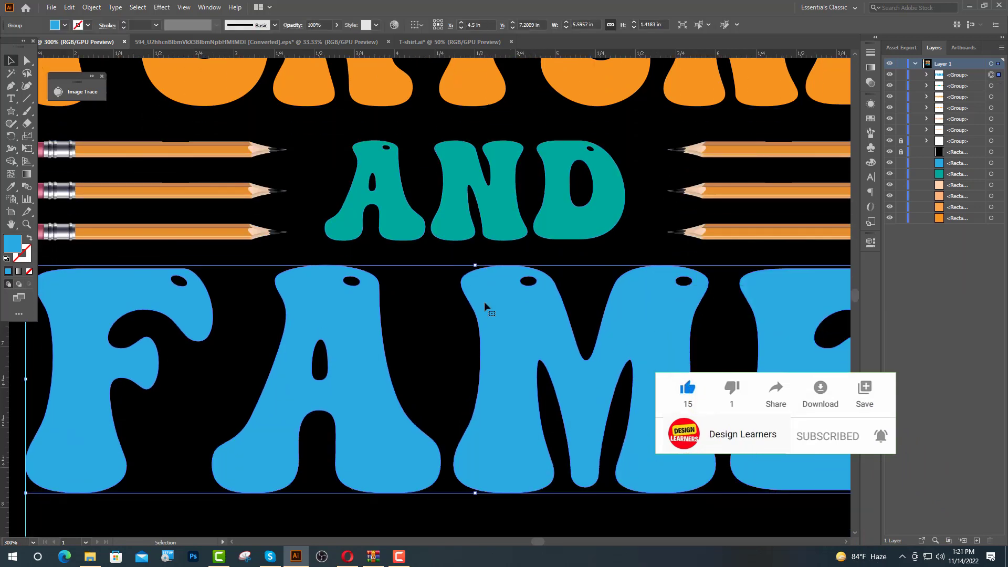
left_click_drag(488, 332, 487, 308)
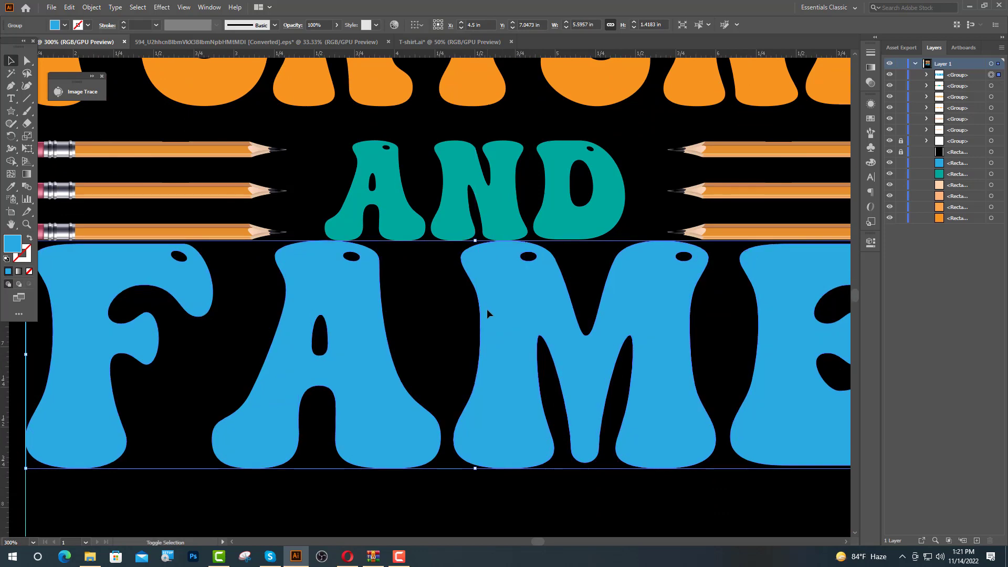
key("Down")
key("Down")
key("Down")
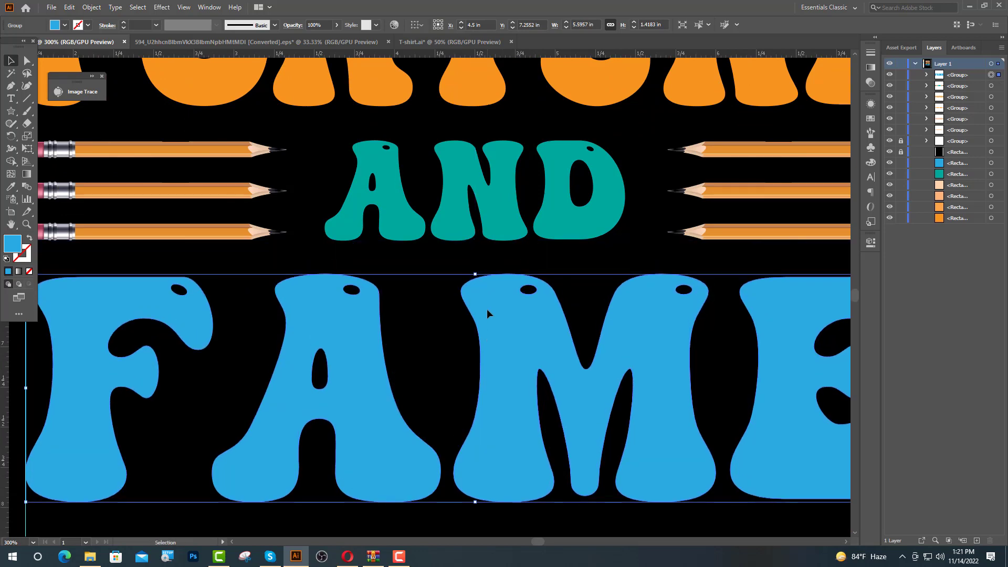
key("ctrl+0")
left_click(544, 386)
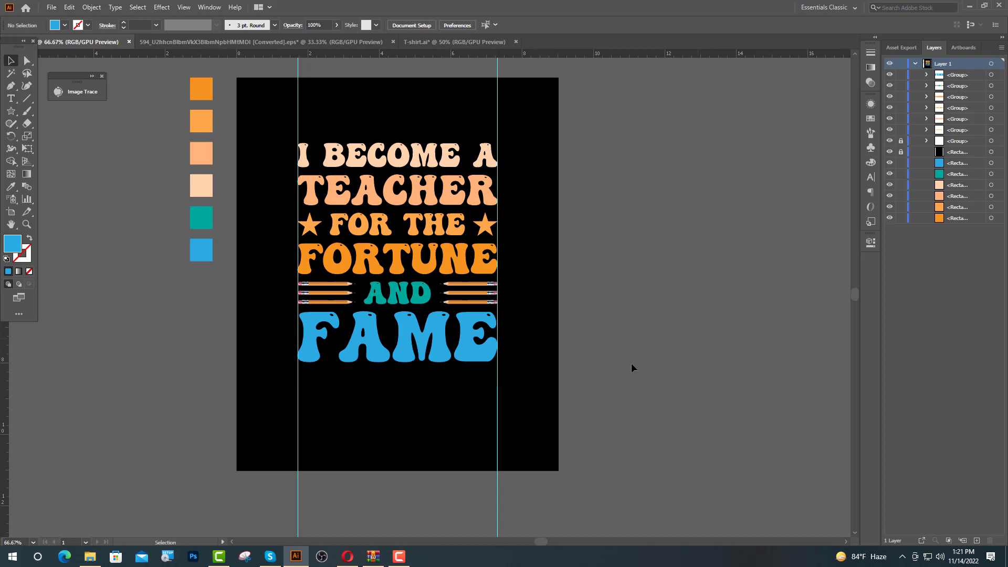
Step: Unlock the group of vertical guides and delete it
left_click(899, 148)
scroll(508, 421, "up", 1)
left_click_drag(523, 425, 335, 474)
key("Delete")
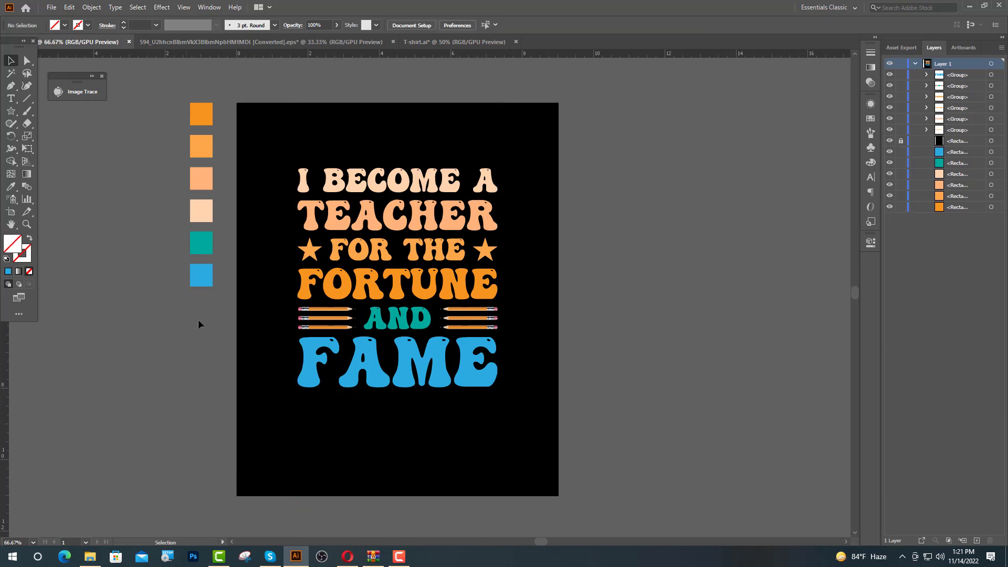
Step: Group all the lettering, stars and pencils, and scale the group proportionally from its center to about 6.9 in wide
left_click_drag(288, 149, 504, 455)
key("ctrl+g")
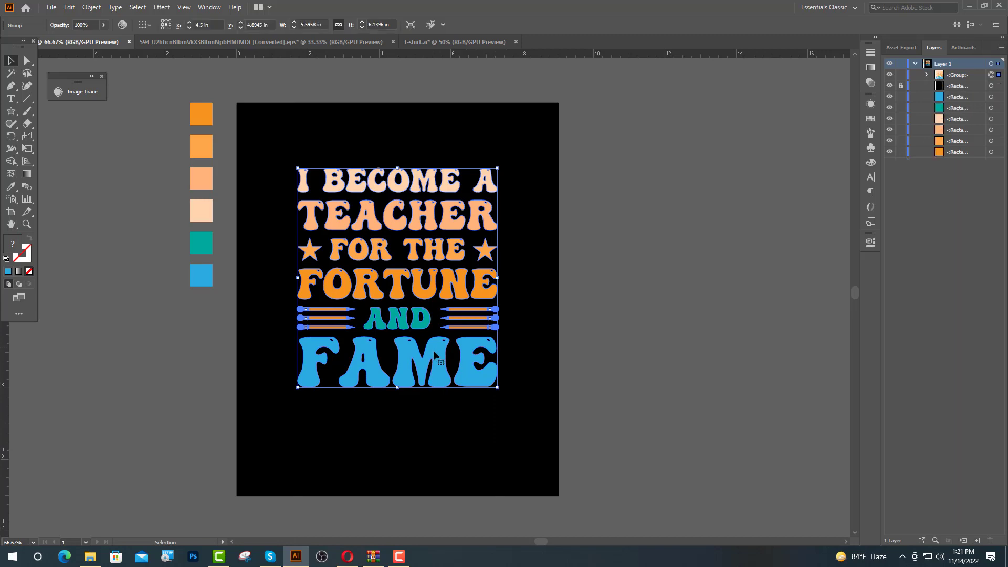
left_click_drag(399, 393, 398, 413)
Step: Align the design group to the artboard's vertical center
left_click(146, 26)
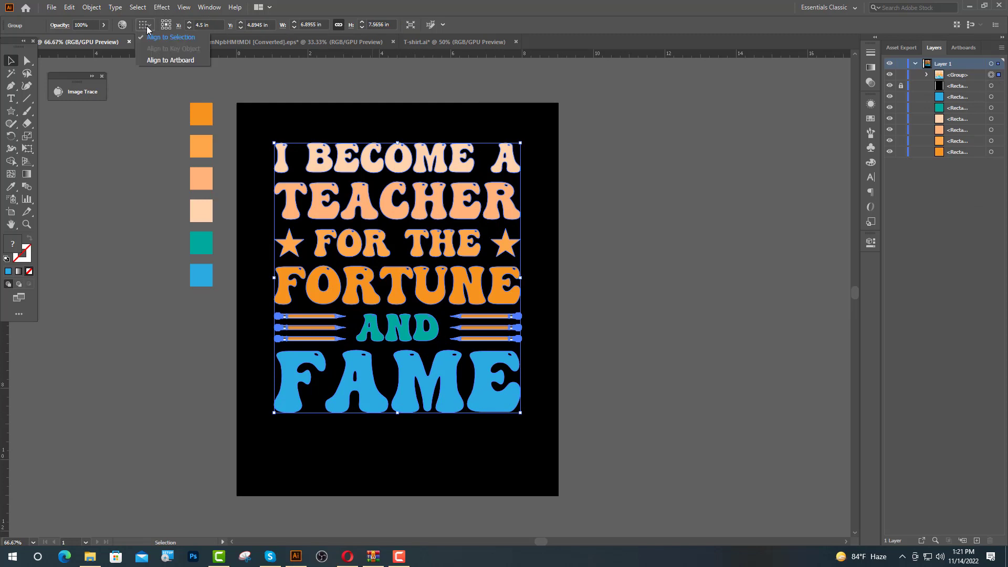
left_click(162, 60)
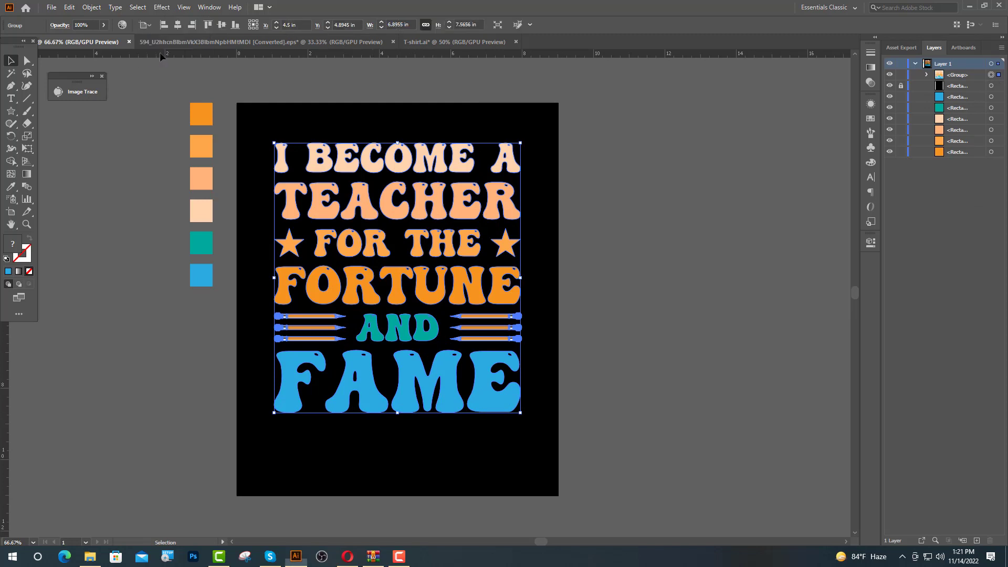
left_click(222, 25)
left_click(644, 223)
Step: Start a Make with Warp envelope distortion on the design group and choose the Flag style
left_click(488, 360)
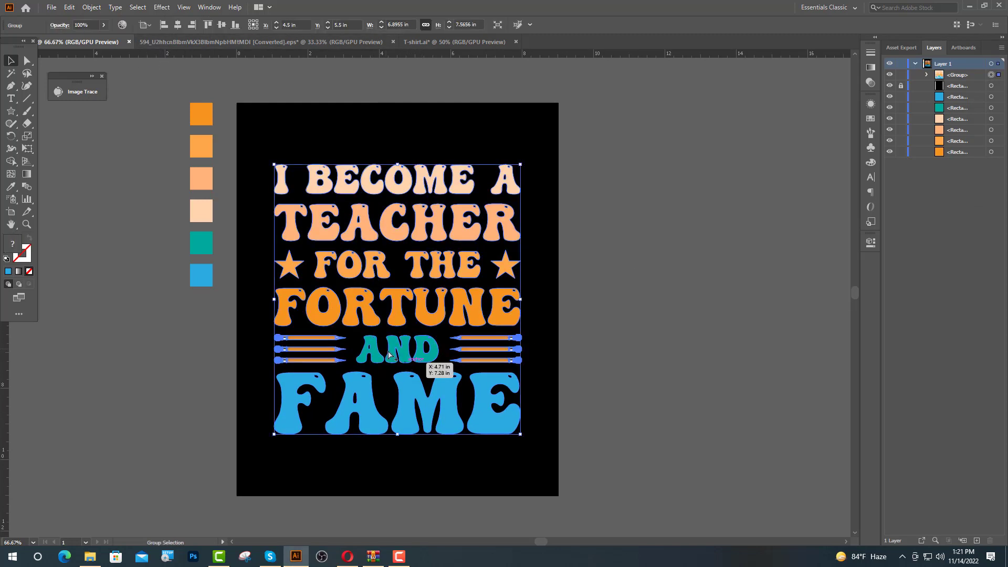
key("ctrl+plus")
left_click(92, 7)
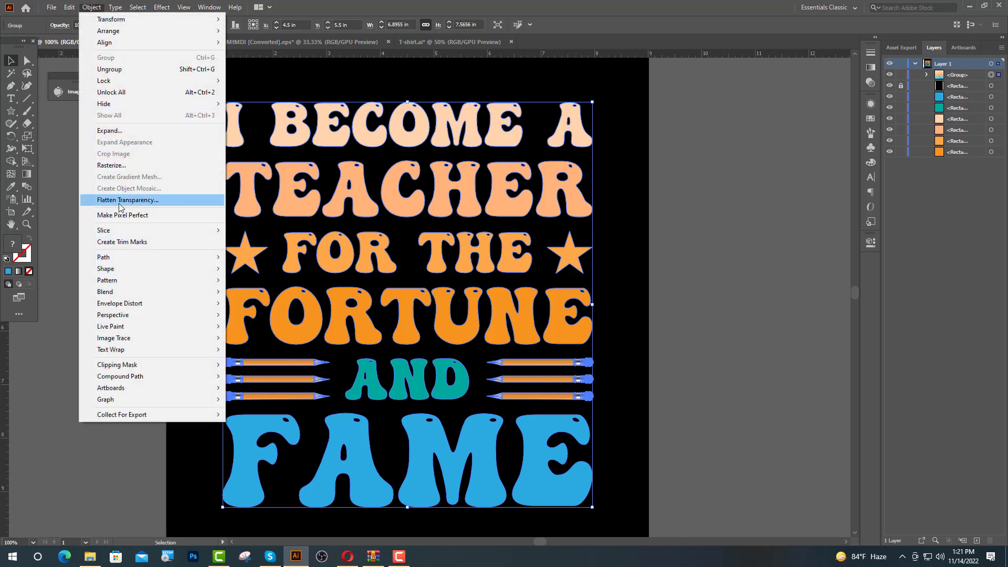
mouse_move(115, 274)
mouse_move(137, 305)
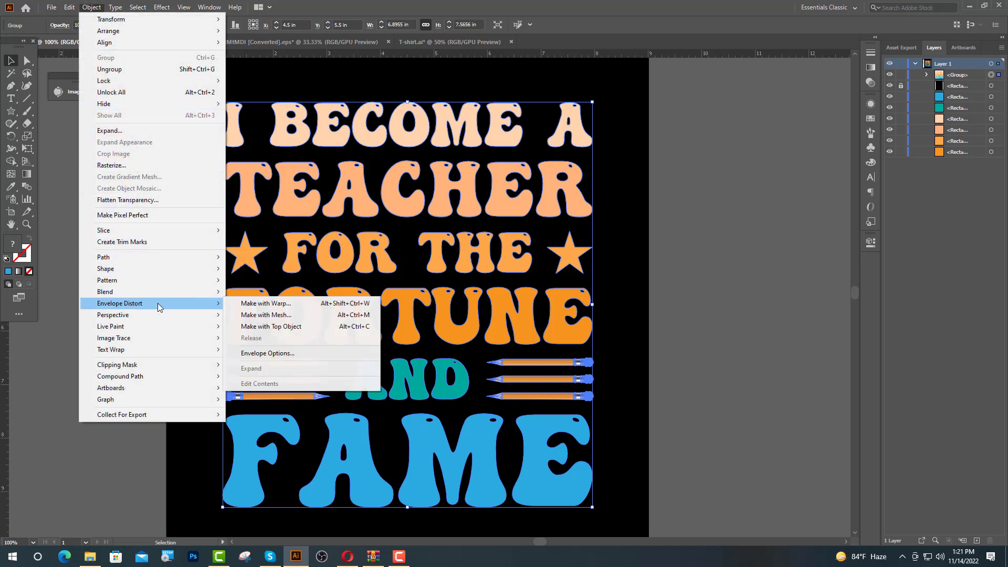
left_click(302, 304)
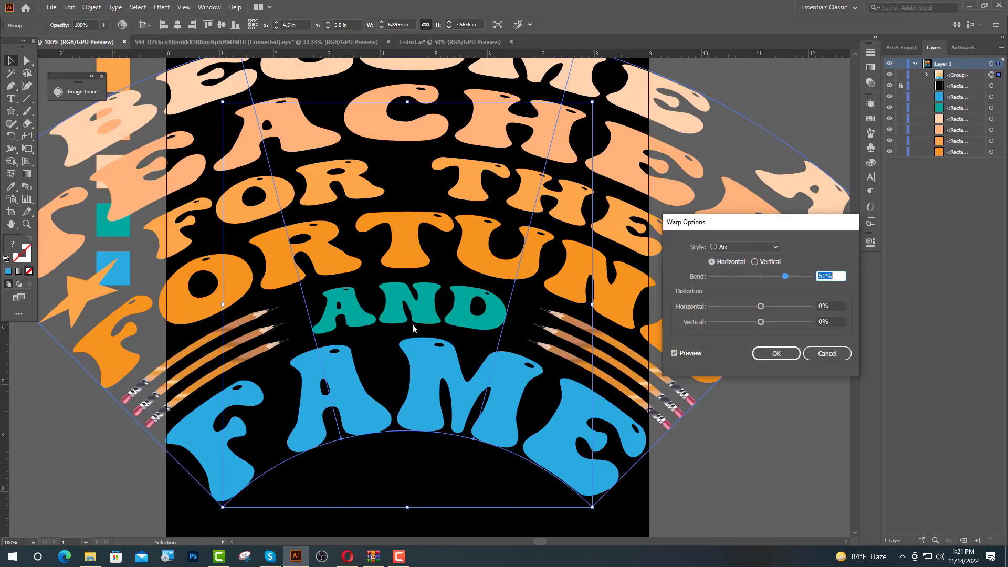
left_click(774, 248)
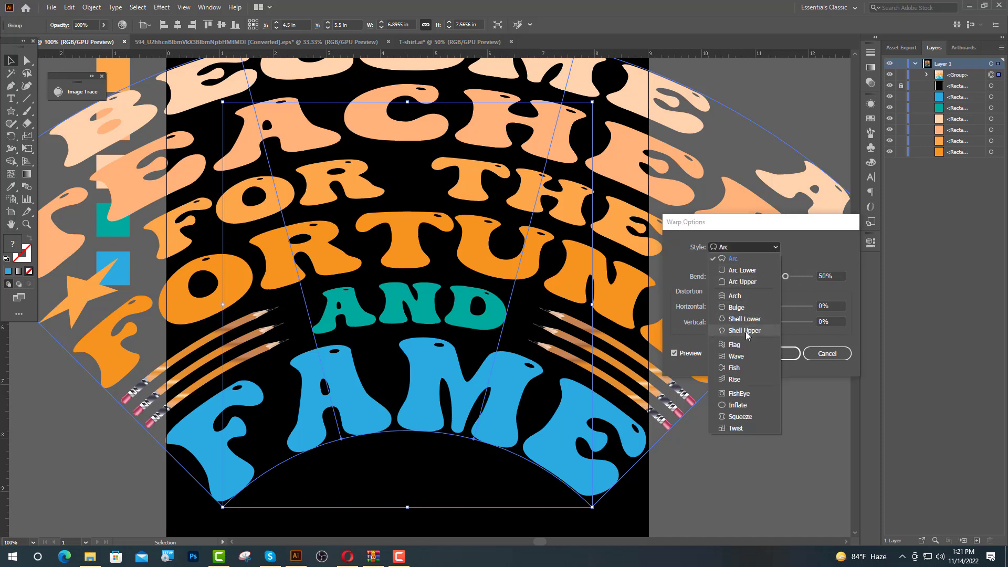
left_click(734, 344)
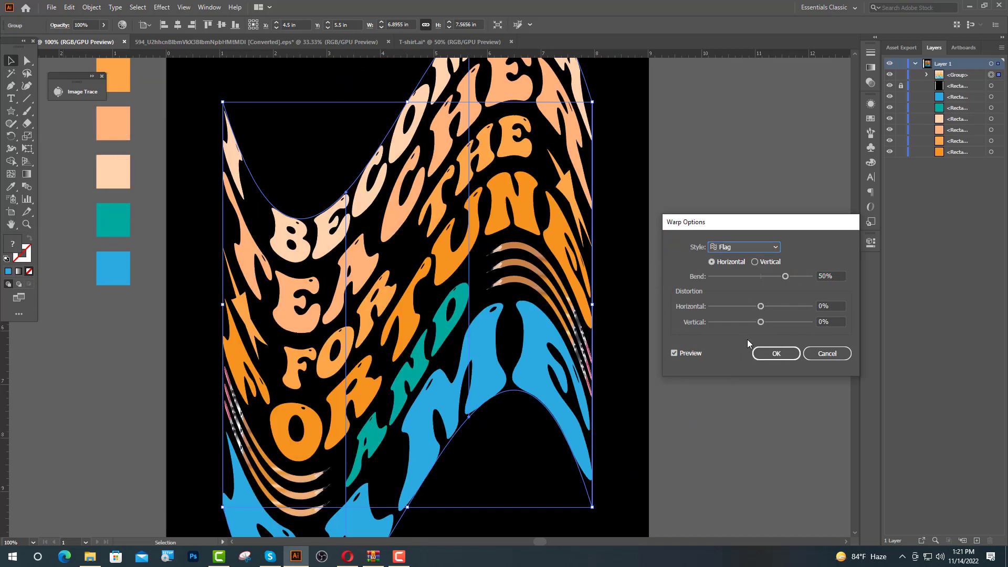
Step: Set the Flag warp's horizontal bend to 10% and apply it to the design group
left_click_drag(786, 280, 766, 277)
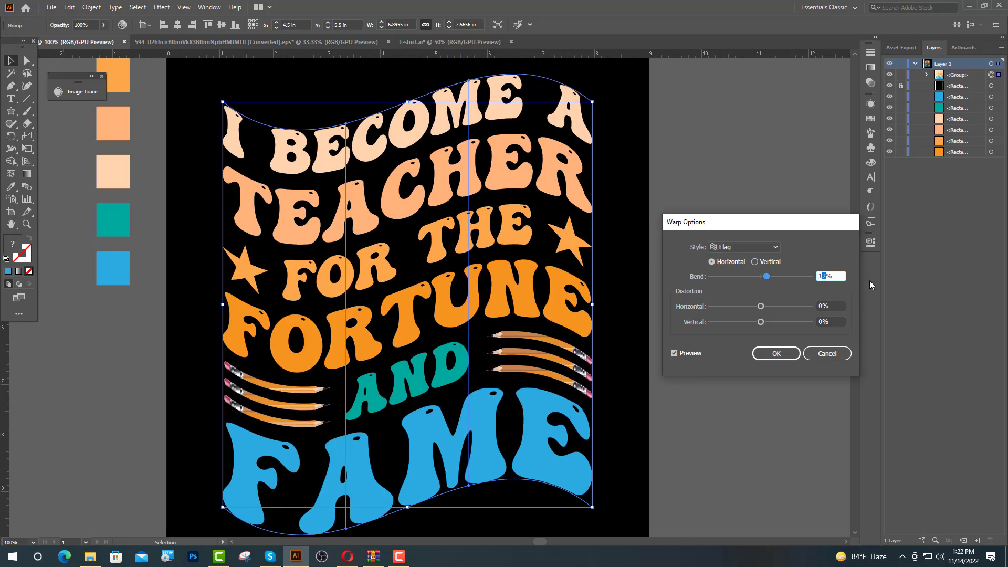
type("0")
left_click(672, 354)
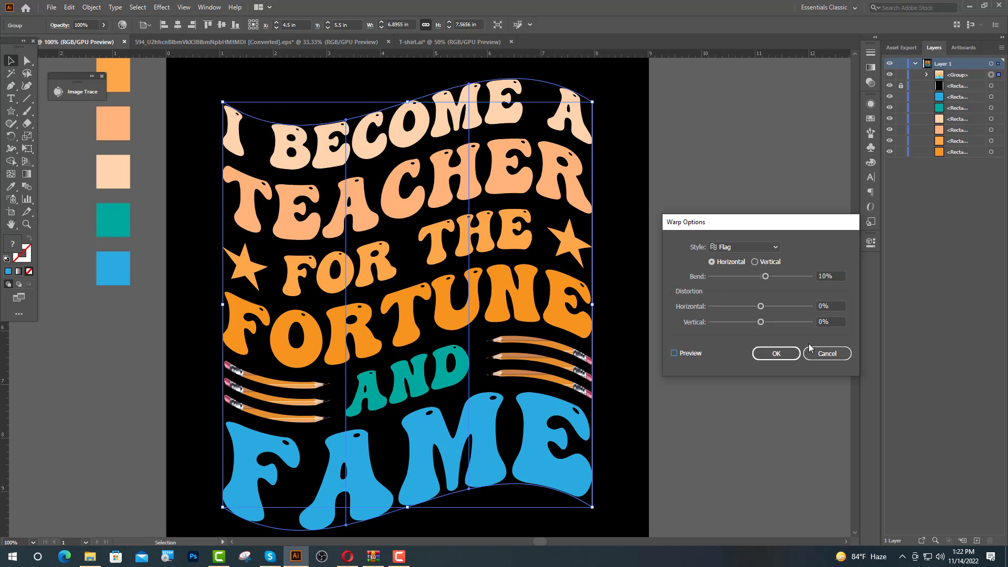
left_click(789, 354)
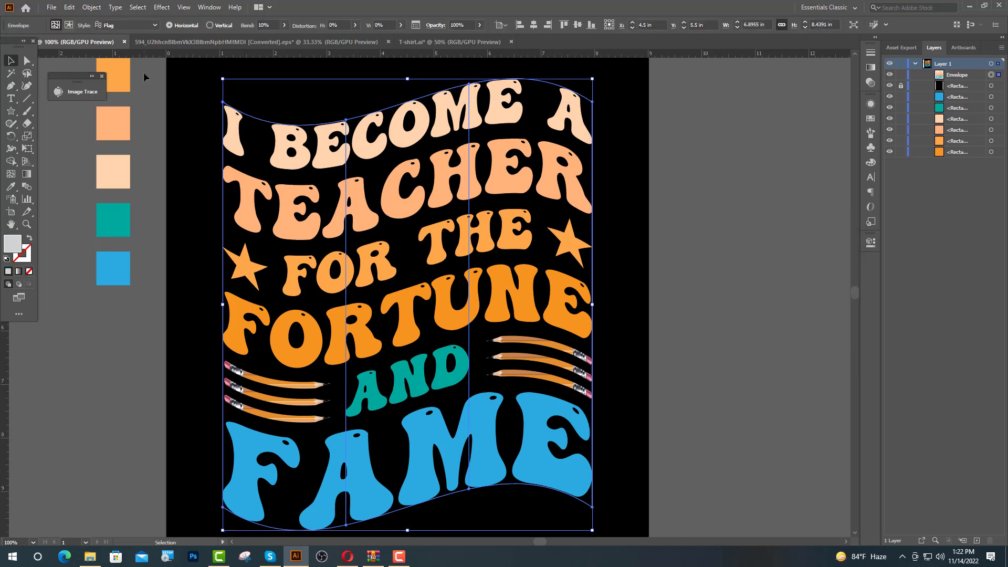
Step: Expand the warped envelope with Object and Fill included, and deselect the artwork
left_click(92, 7)
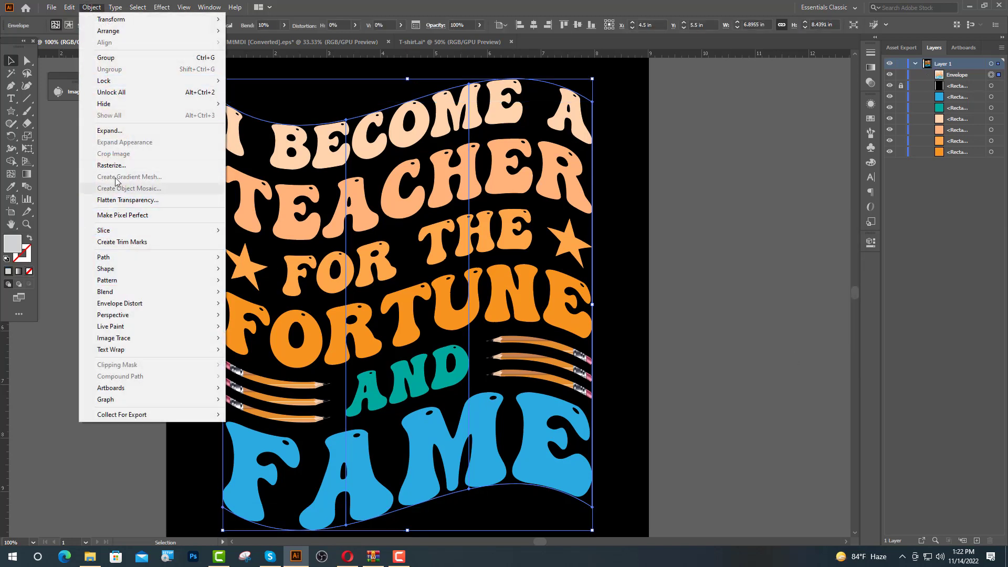
left_click(110, 130)
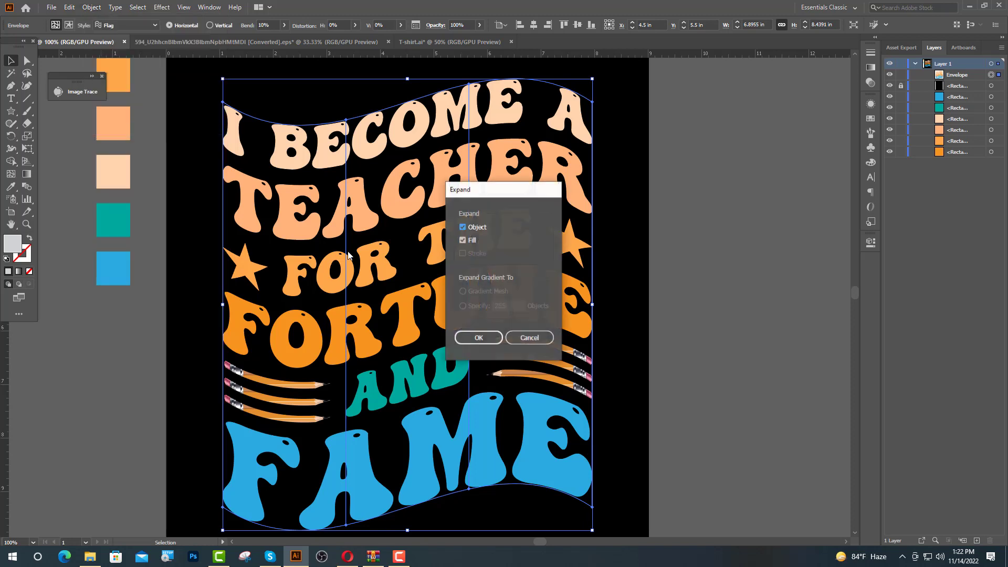
left_click(491, 339)
left_click(674, 294)
Step: Delete the column of colour swatch rectangles beside the artboard
key("ctrl+minus")
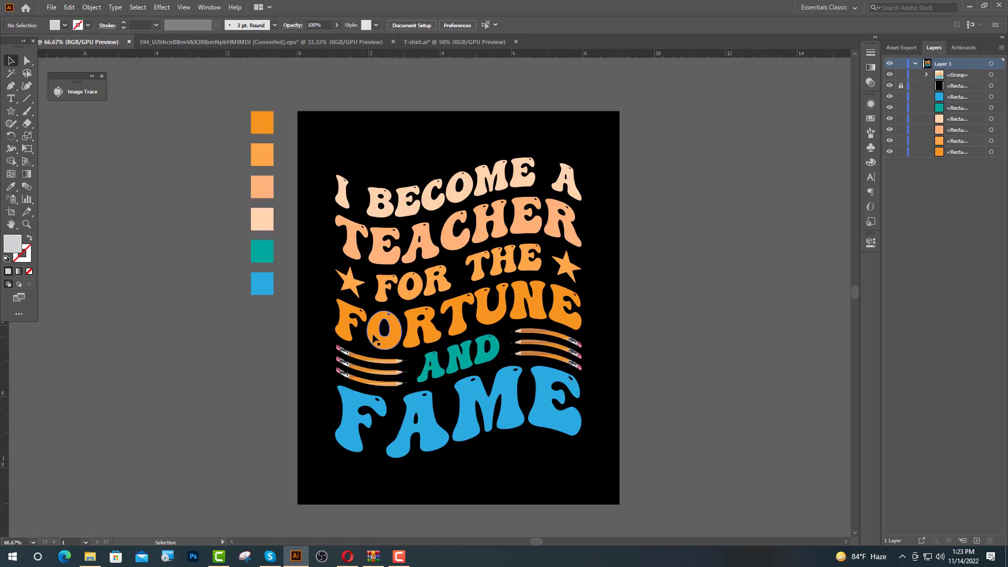
left_click_drag(244, 94, 270, 326)
key("Delete")
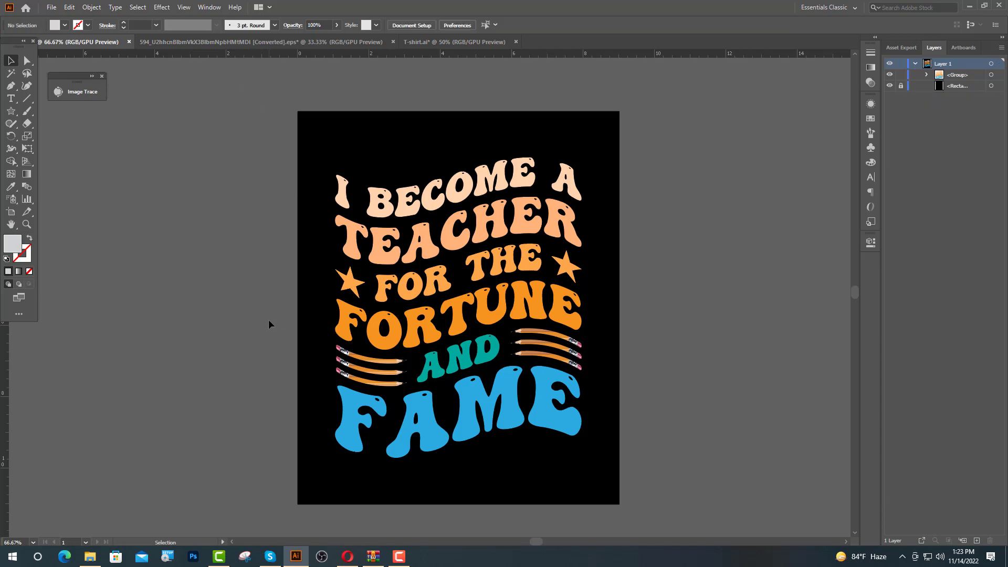
Step: Bring the warped design into the T-shirt.ai document and scale it proportionally from its center to about 5.5 in wide
left_click_drag(431, 321, 435, 45)
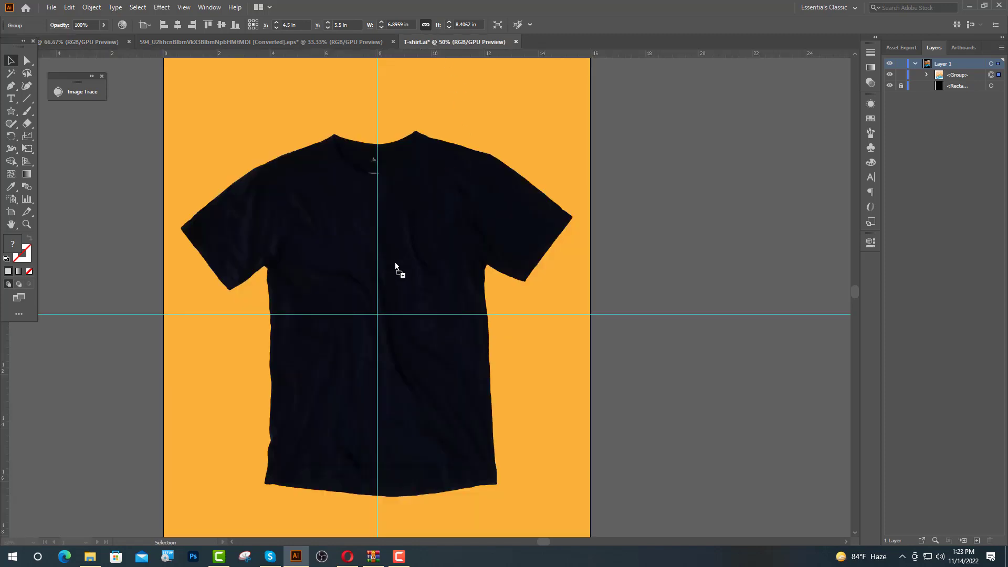
left_click_drag(395, 262, 424, 270)
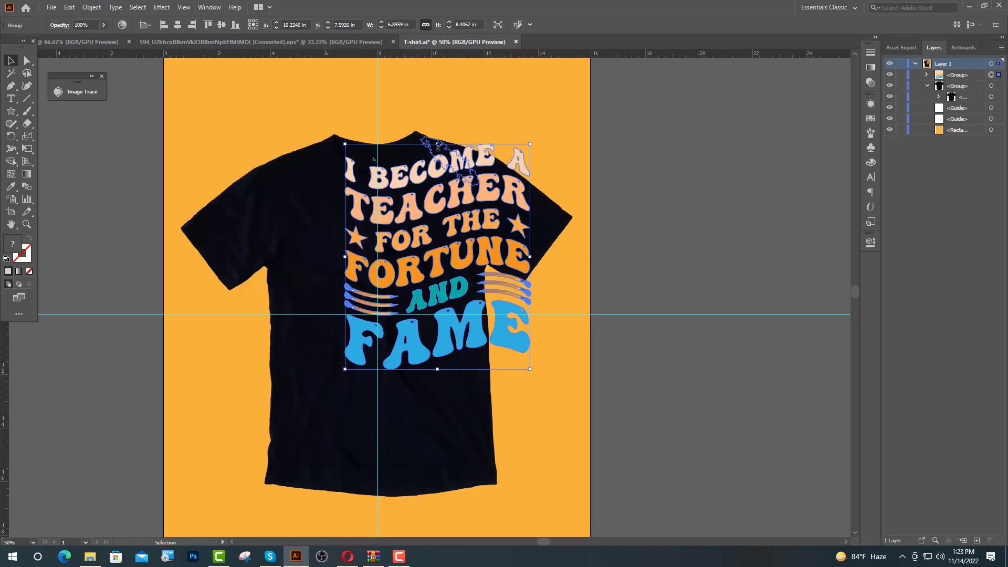
left_click_drag(437, 145, 438, 167)
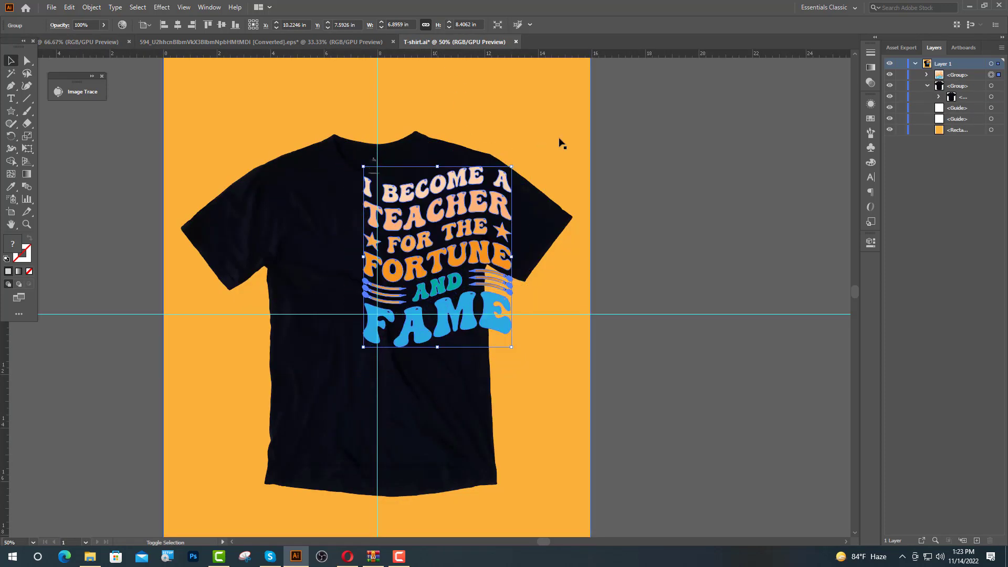
Step: Center the design horizontally and vertically on the T-shirt mockup's artboard, and nudge it down about 0.14 in
left_click(178, 24)
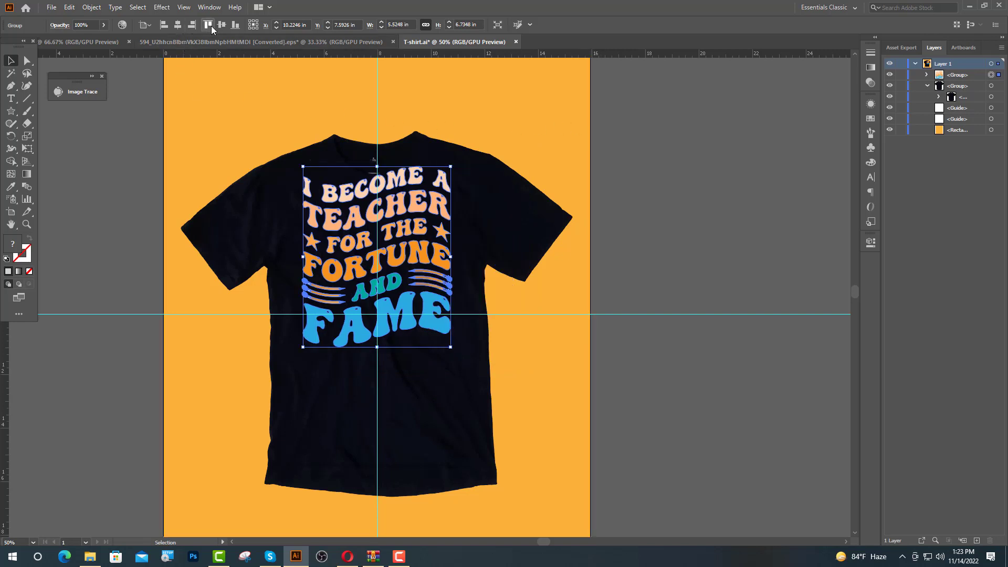
left_click(221, 25)
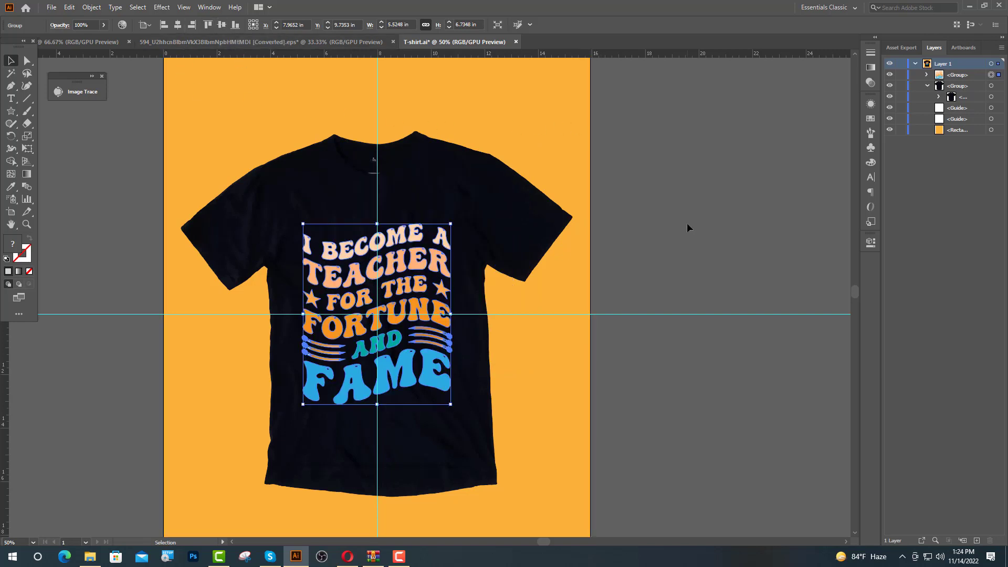
key("Down")
key("Down")
key("Down")
key("Down")
key("Down")
key("Down")
key("Down")
key("Down")
key("Down")
key("Down")
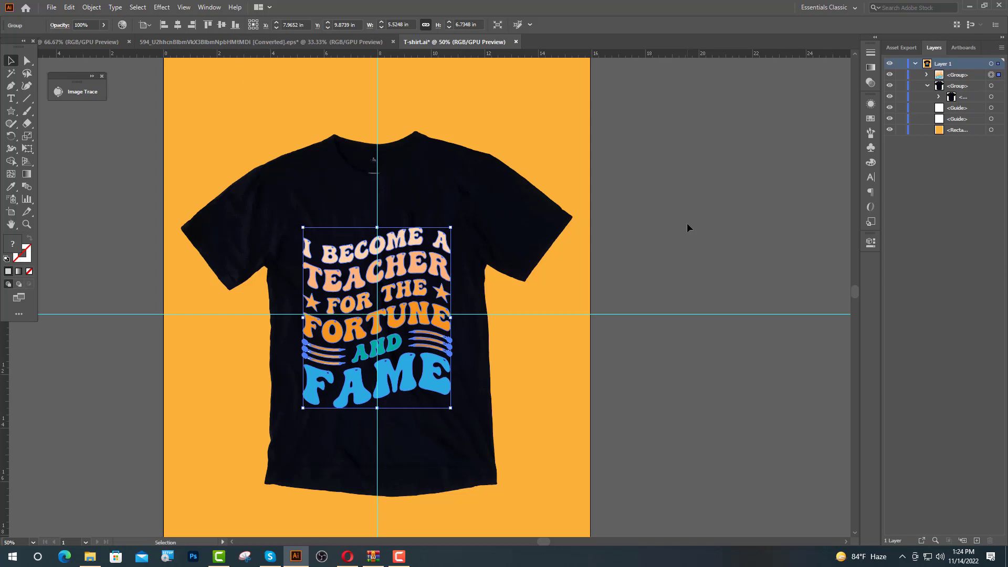
Step: Deselect the design and hide both guides in the T-shirt mockup
left_click(688, 222)
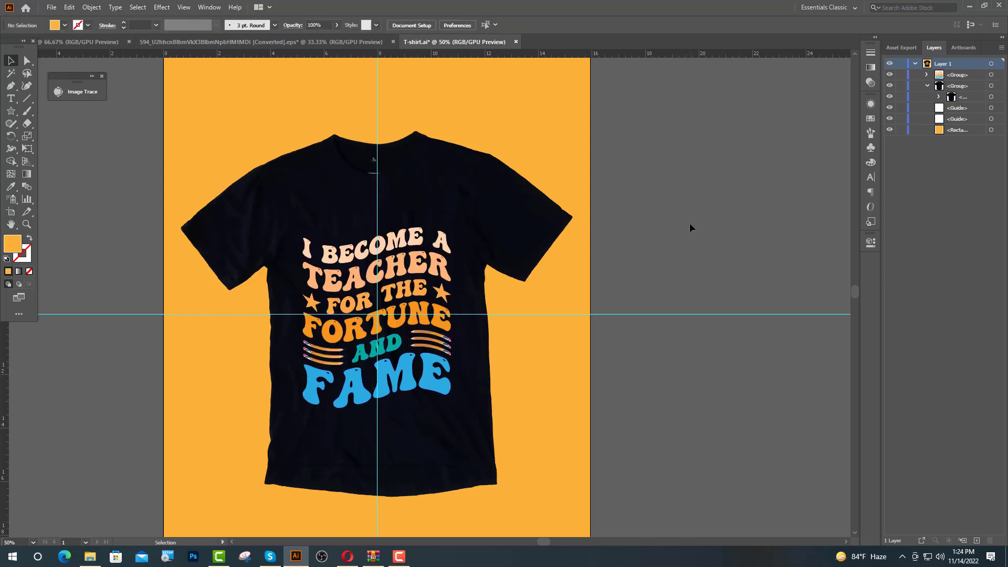
left_click(890, 119)
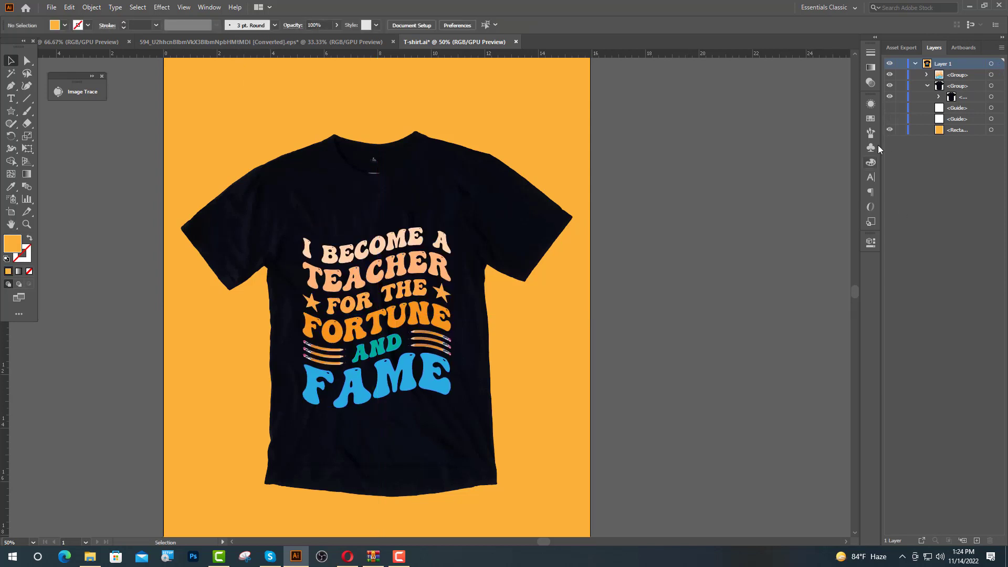